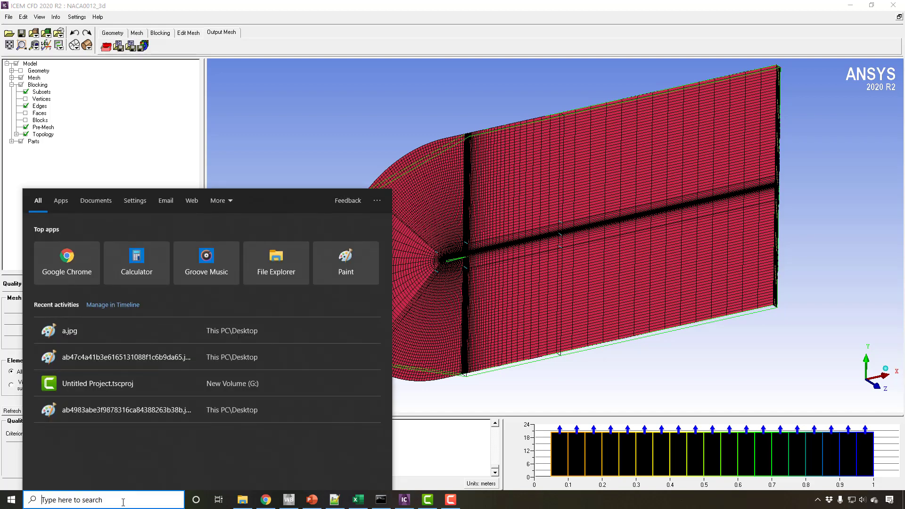
Search the computer for fluent and launch Fluent 2020 R2.
text(flun)
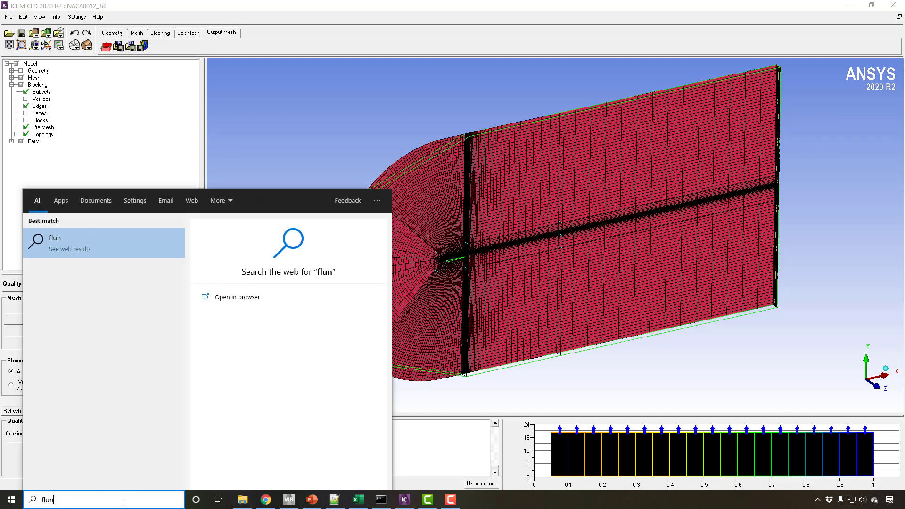
key(BackSpace)
key(BackSpace)
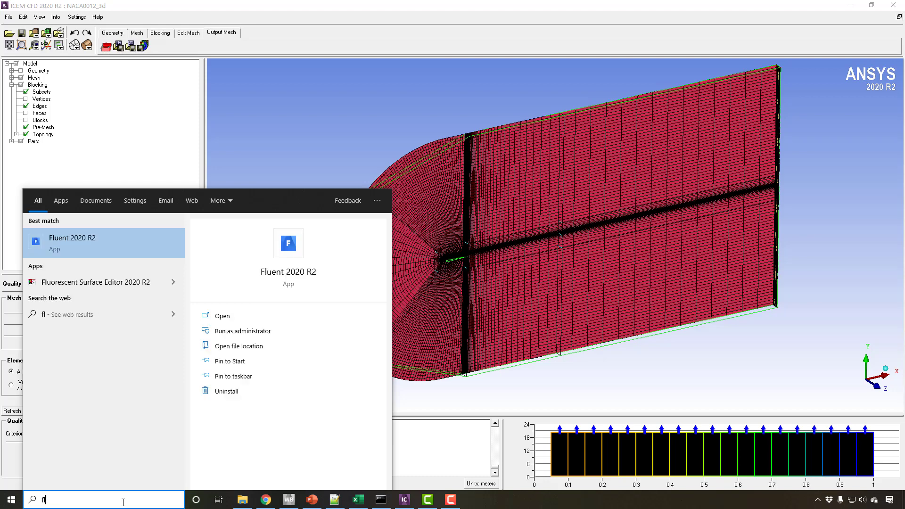
text(uent)
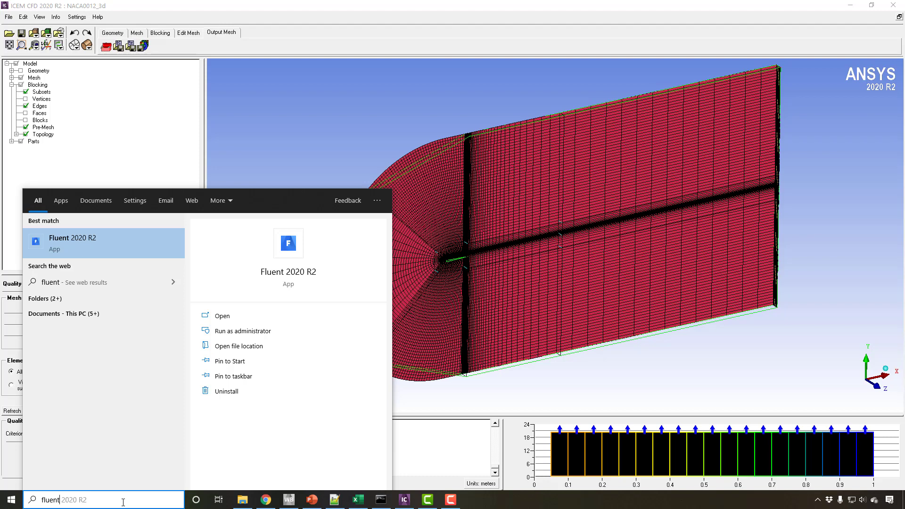
key(Return)
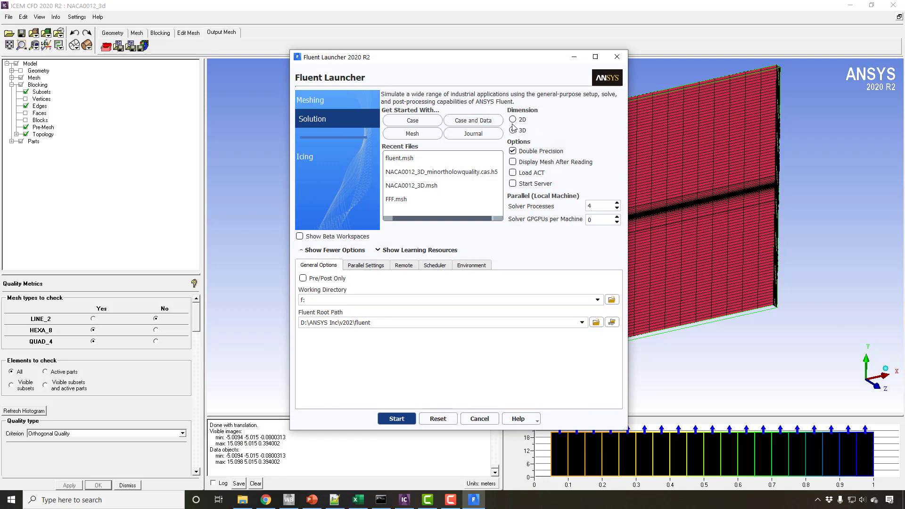
Start a 3D double-precision solution session with 4 solver processes and f: as the working directory.
drag(599, 207, 565, 211)
click(597, 204)
drag(598, 203, 575, 207)
click(324, 301)
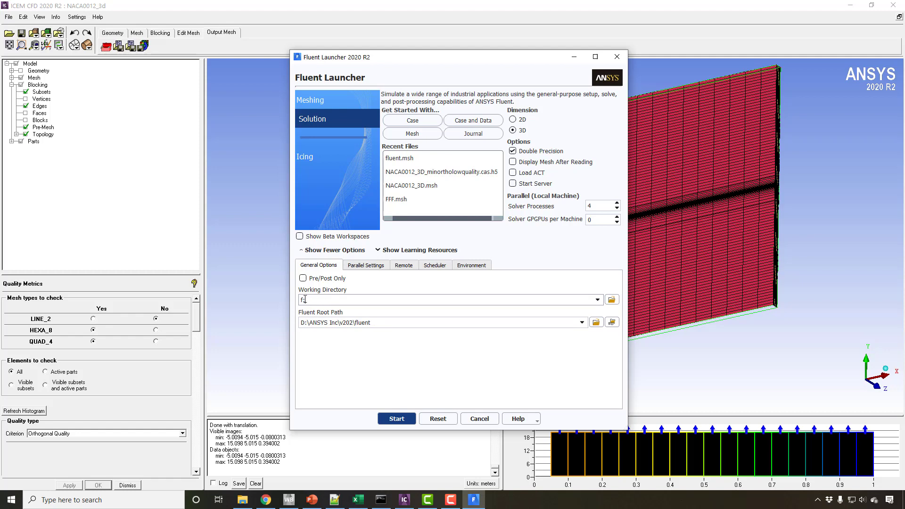
drag(304, 299, 298, 299)
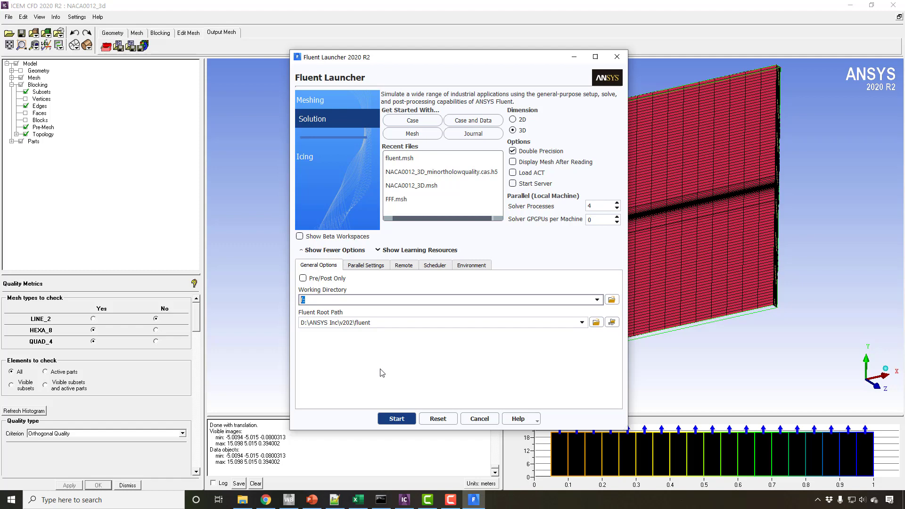
click(387, 419)
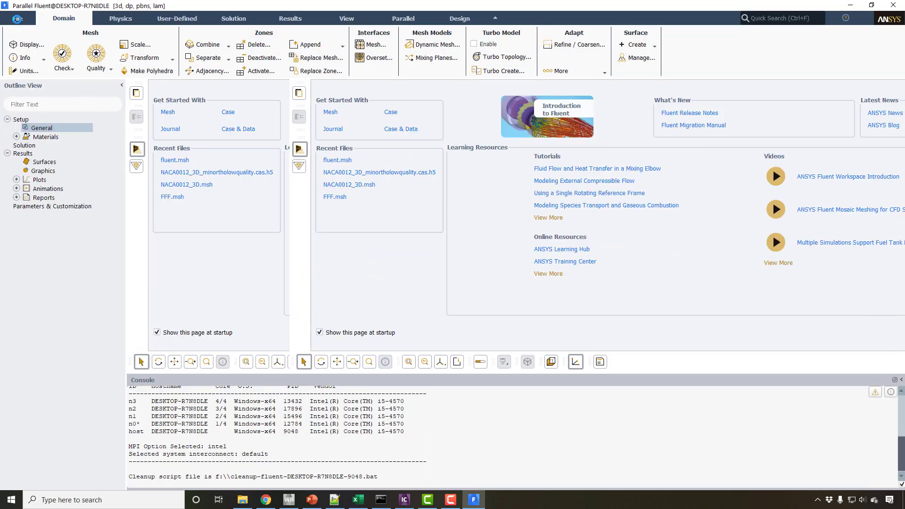
Open the file selection for reading a mesh file.
click(18, 19)
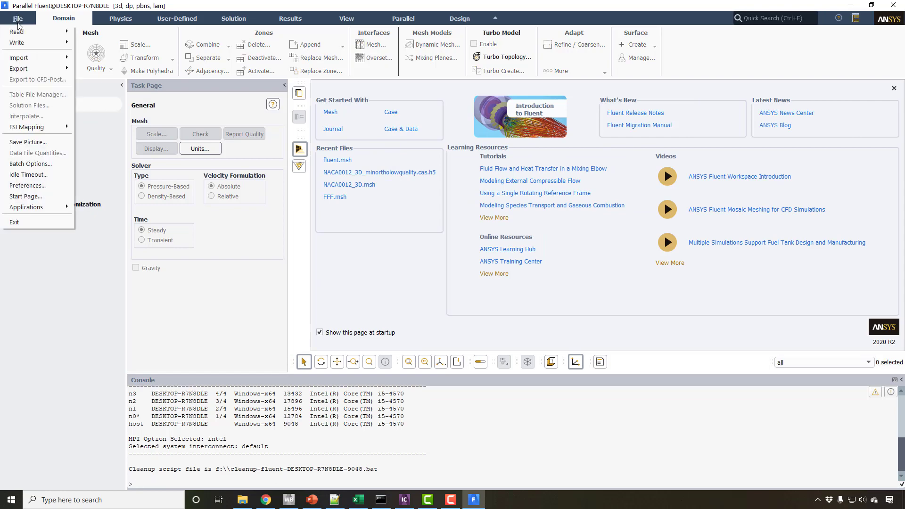
mouse_move(22, 36)
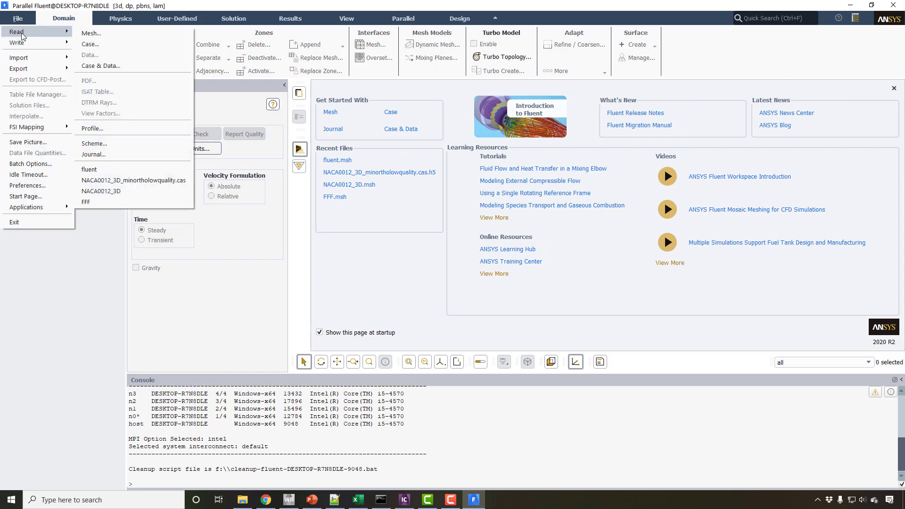
click(77, 35)
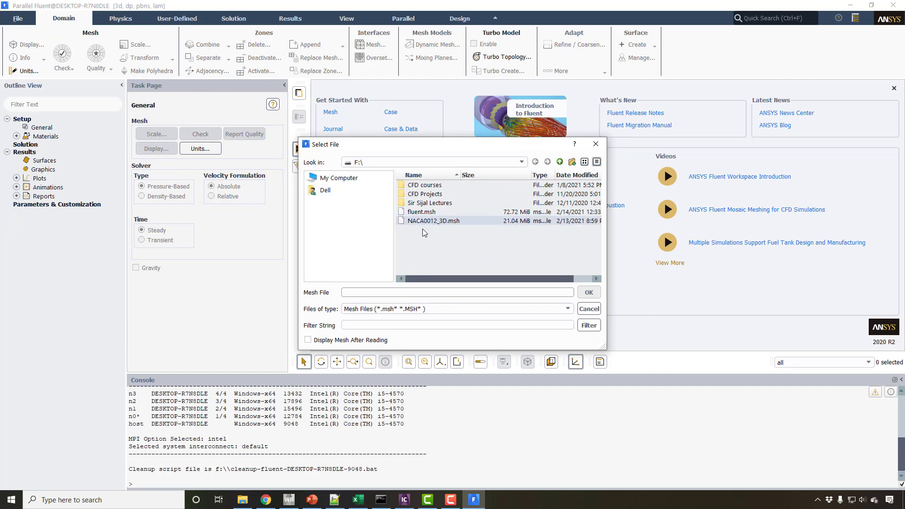
Switch to File Explorer, open New Volume (F:) in a maximized window and find the MSH files.
click(242, 500)
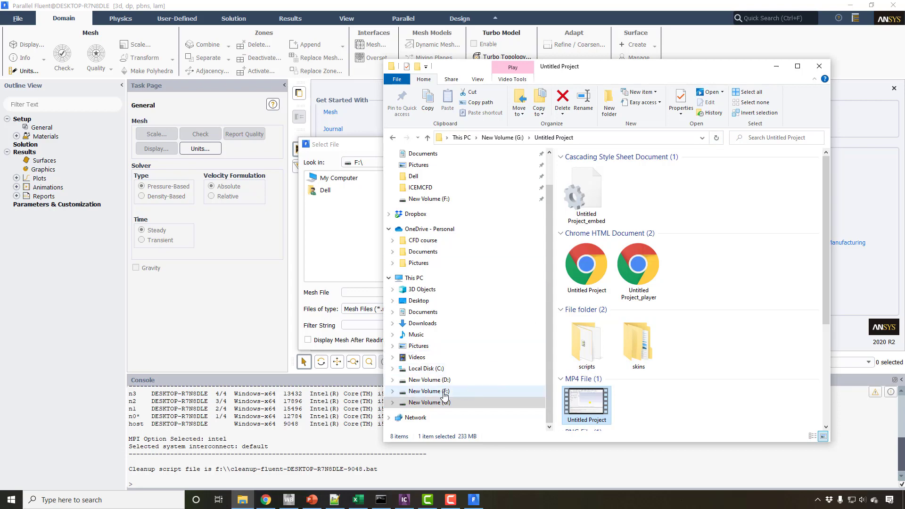
click(429, 391)
double_click(622, 66)
scroll(317, 273, down, 10)
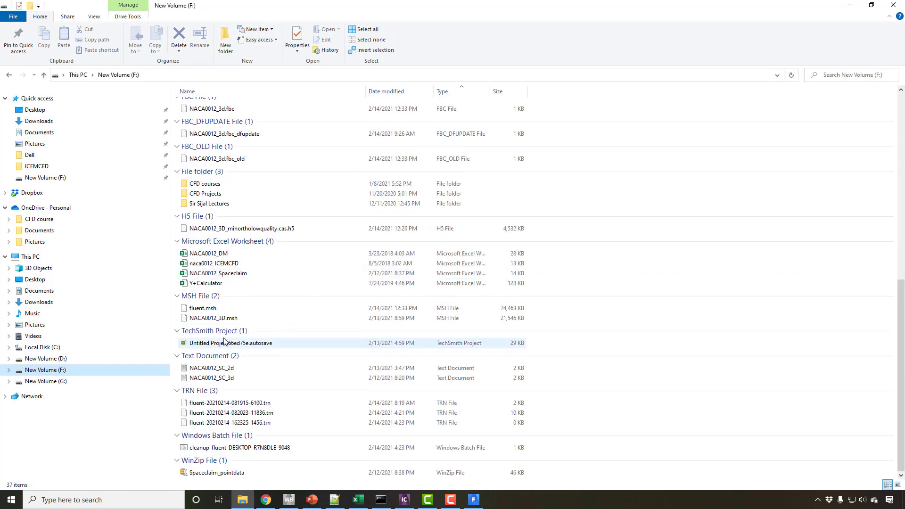
Rename the mesh file NACA0012_3D.msh as NACA0012_3D_problemorthoquality.msh.
right_click(208, 310)
right_click(198, 315)
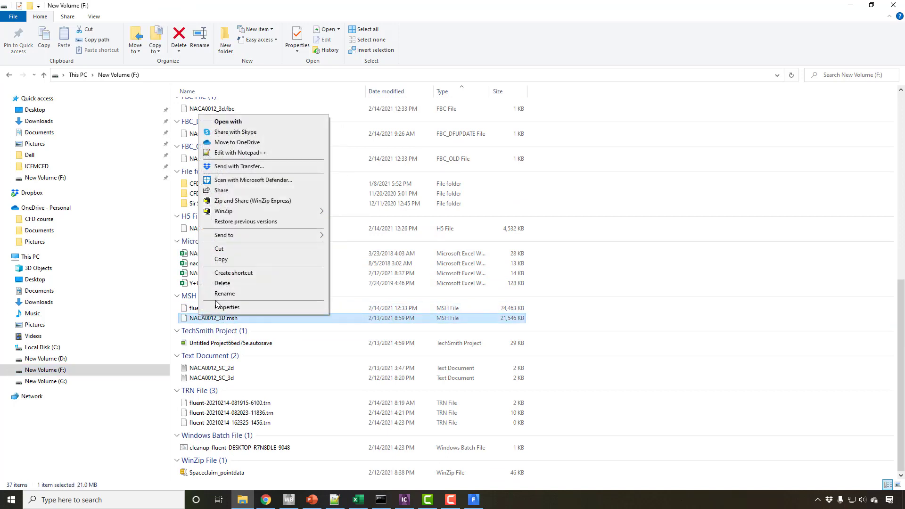
click(224, 293)
right_click(225, 319)
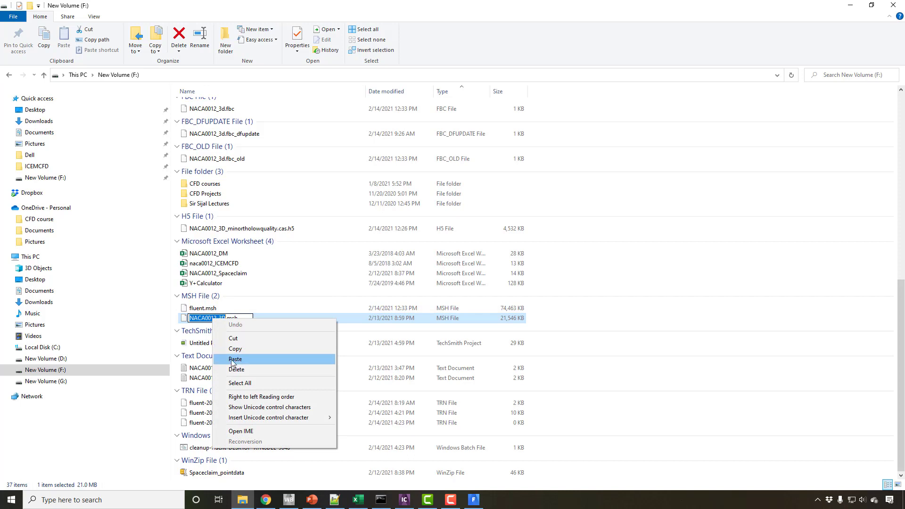
mouse_move(232, 416)
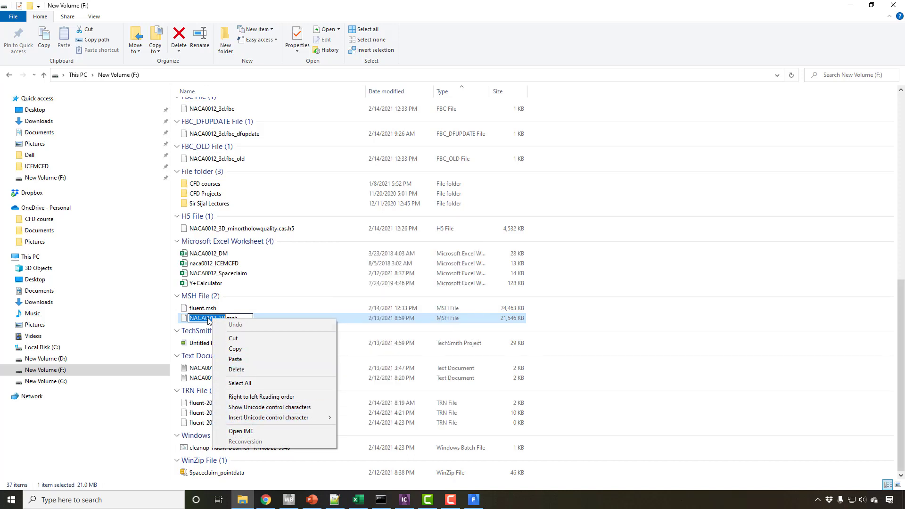
click(225, 318)
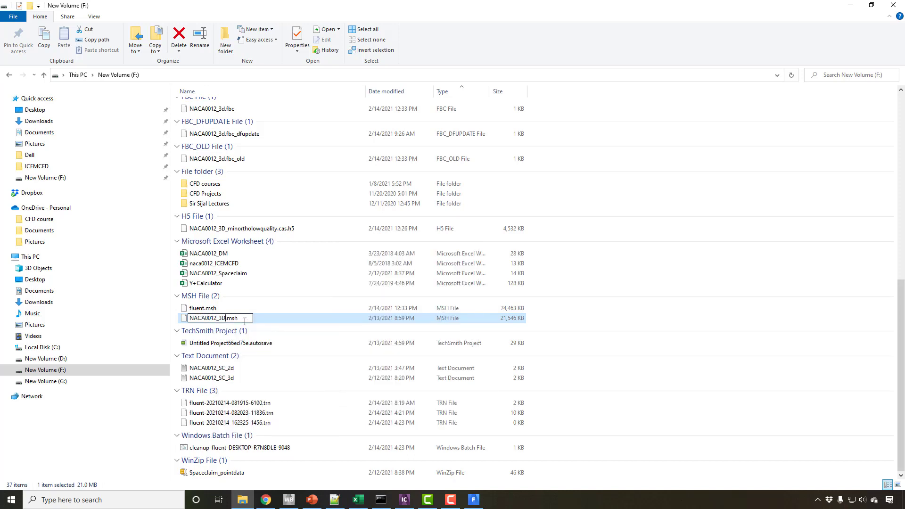
text(_)
text(problem)
text(orthoquali)
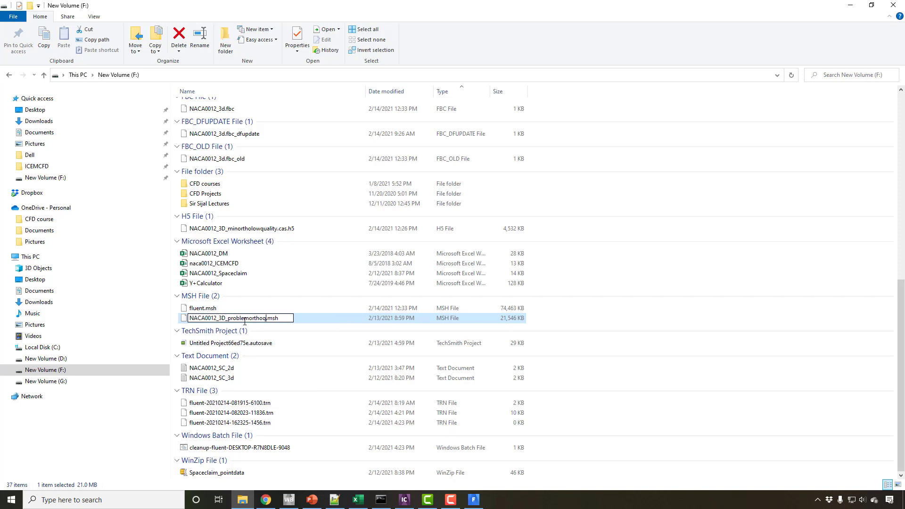
text(ty)
Copy the base name NACA0012_3D from the renamed file and use it to rename fluent.msh as NACA0012_3D.msh.
drag(225, 318, 189, 318)
right_click(195, 318)
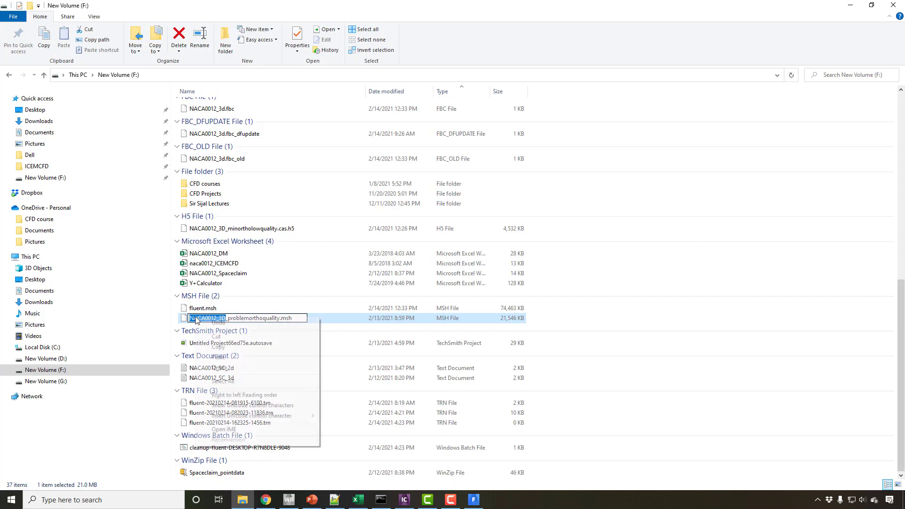
click(218, 349)
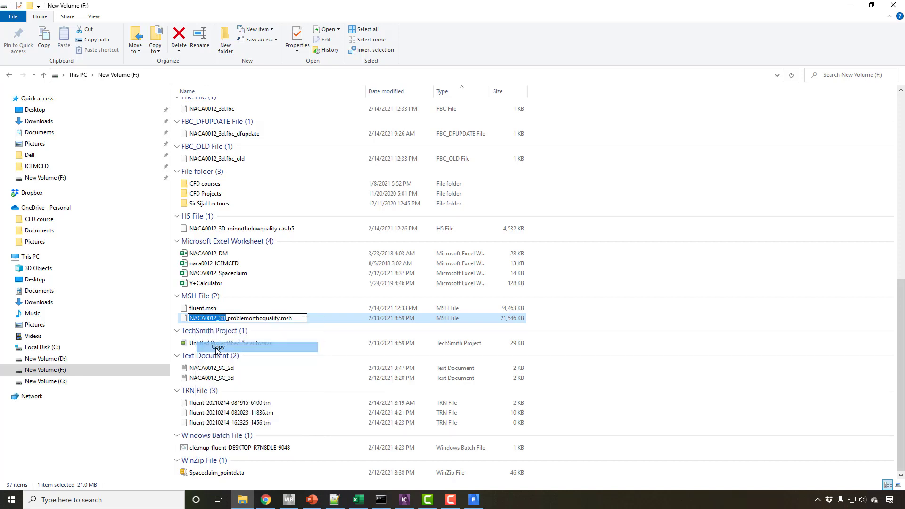
click(208, 309)
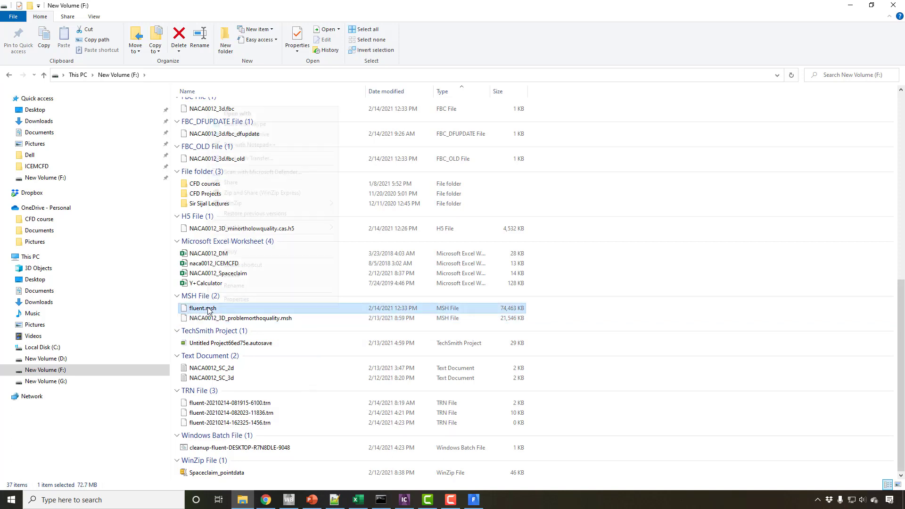
right_click(208, 309)
click(231, 285)
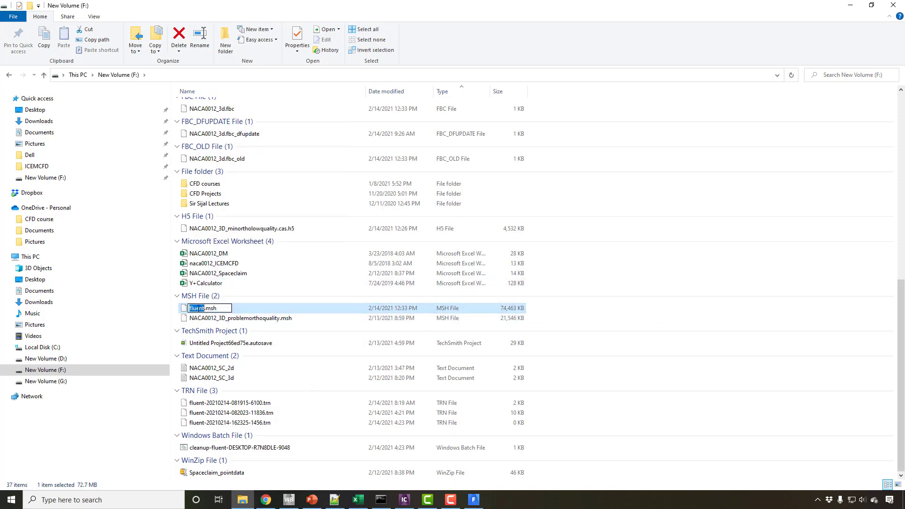
right_click(198, 308)
click(223, 349)
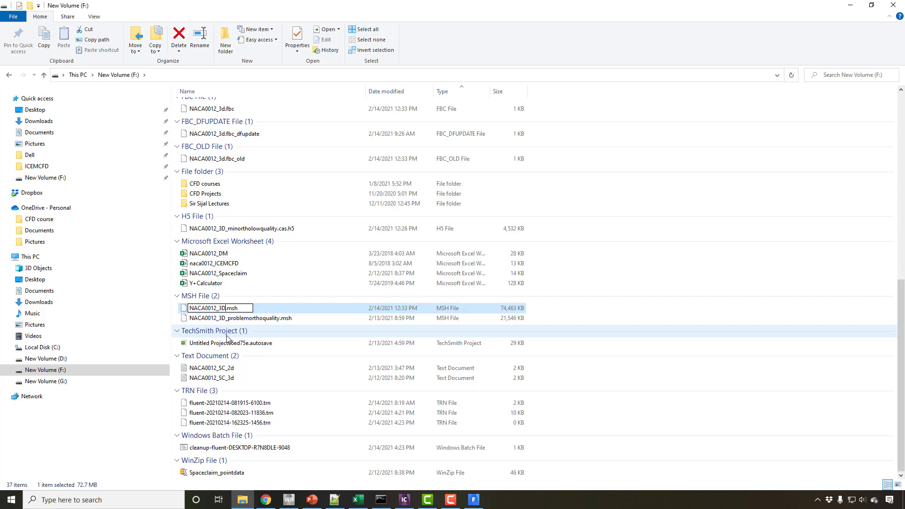
key(Return)
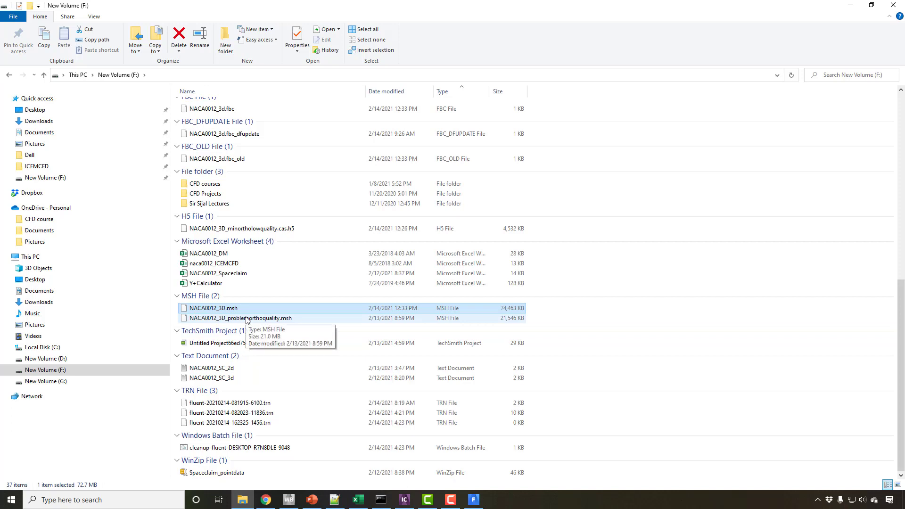
Switch back to Fluent and read the mesh file NACA0012_3D.msh.
click(474, 499)
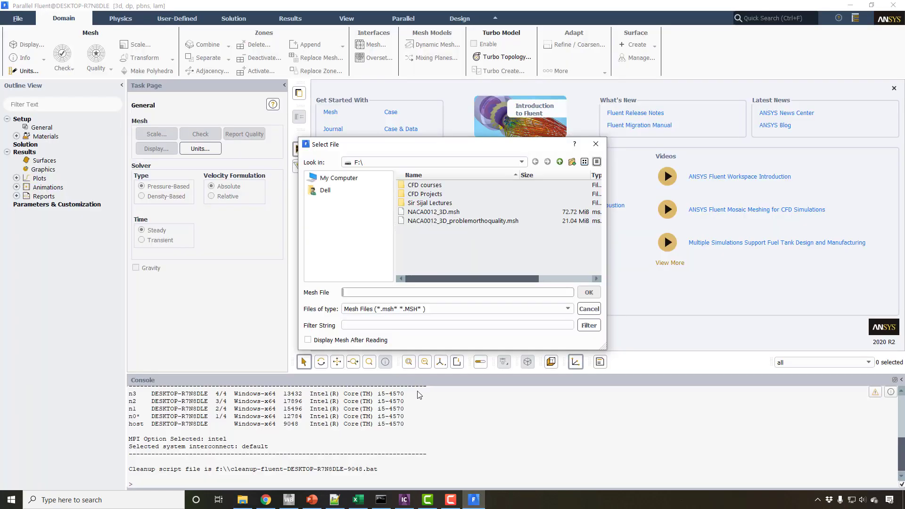
double_click(431, 213)
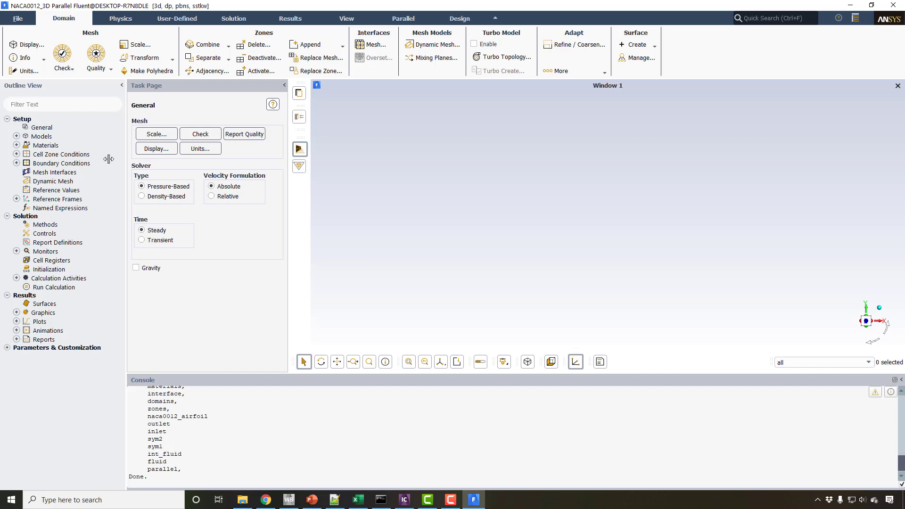
Compare the k-epsilon and k-omega options for the viscous model, and set it to Spalart-Allmaras (1 eqn).
double_click(40, 136)
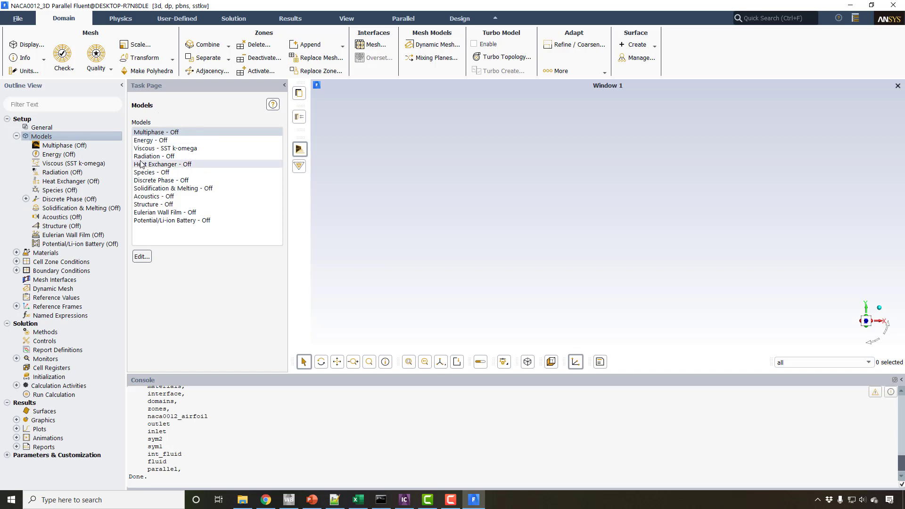
click(157, 141)
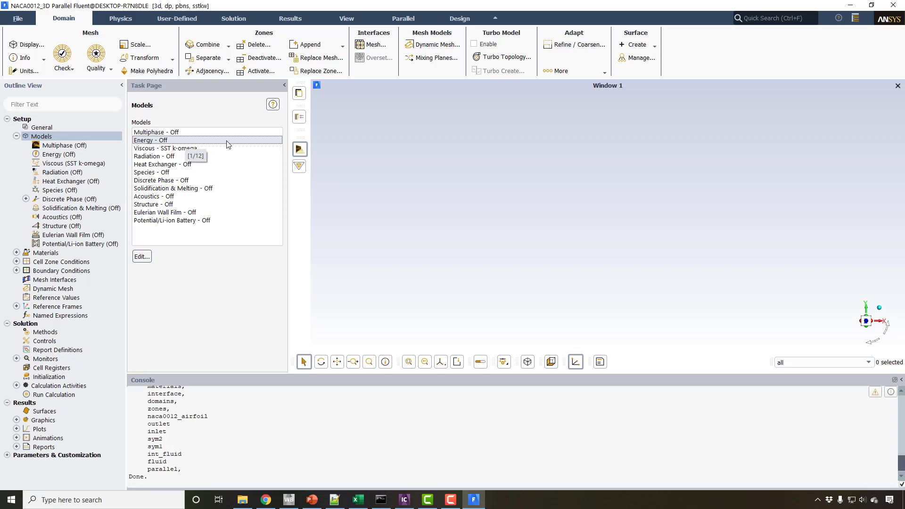
click(171, 148)
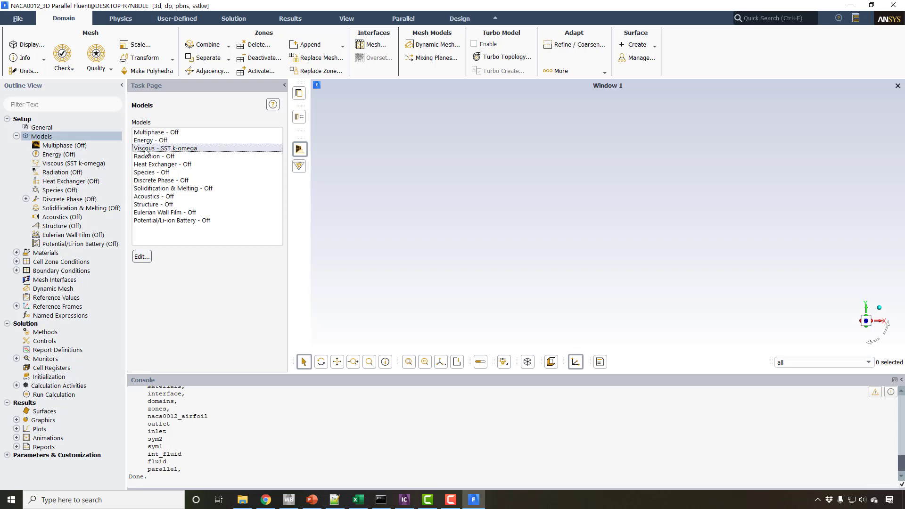
double_click(161, 149)
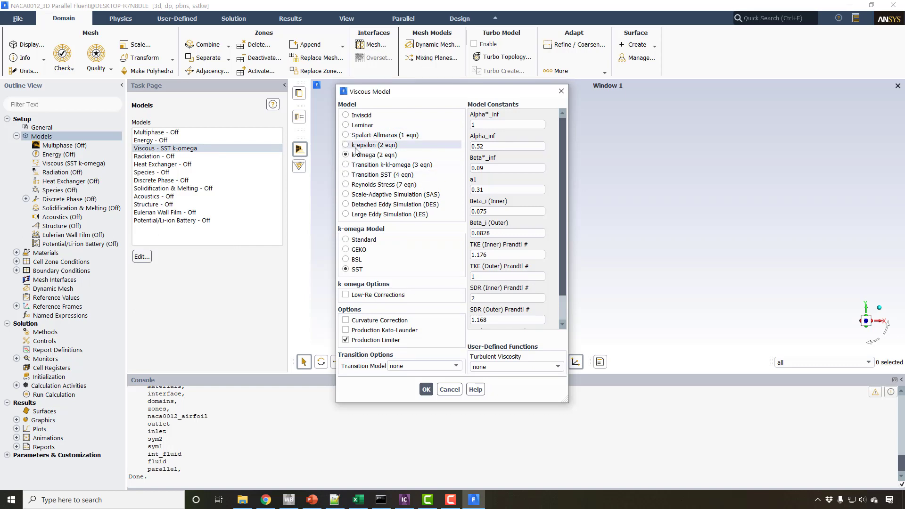
click(356, 146)
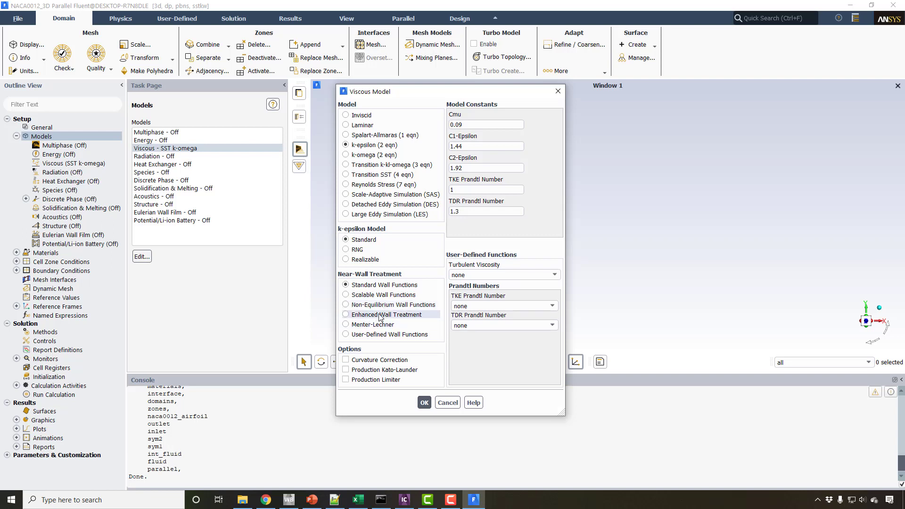
click(360, 156)
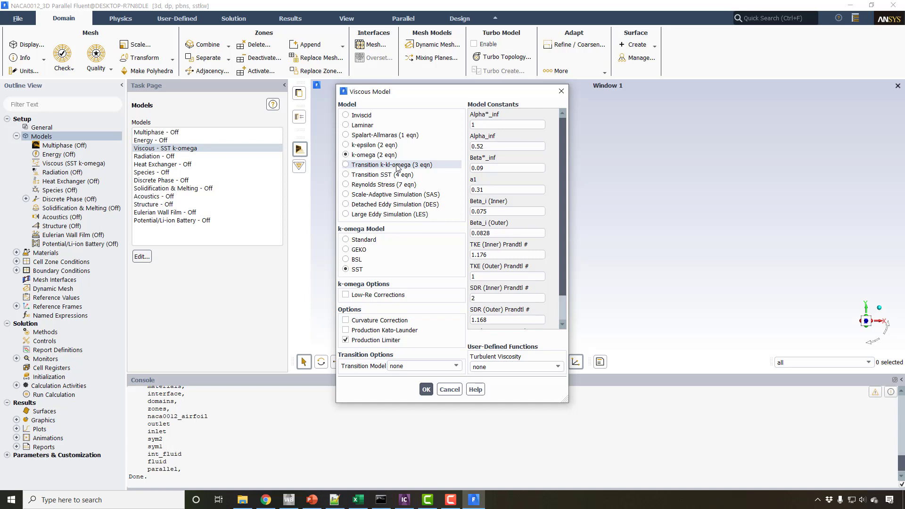
click(377, 136)
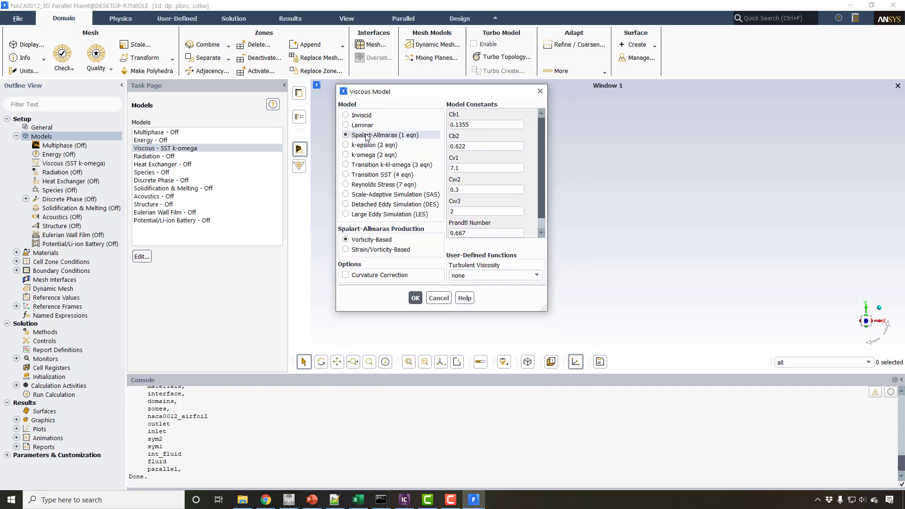
click(415, 298)
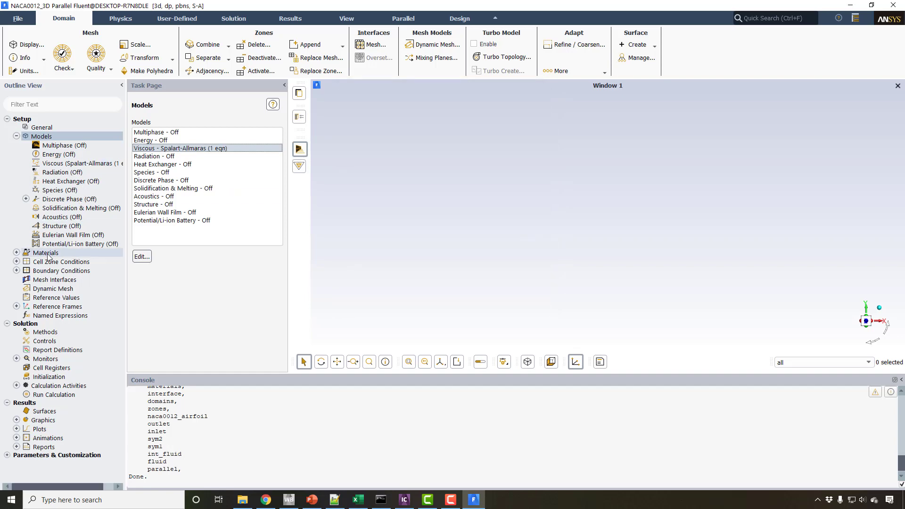
Open the air material and compare its density and viscosity with the input values in the Y+Calculator workbook in Excel.
double_click(48, 254)
double_click(145, 140)
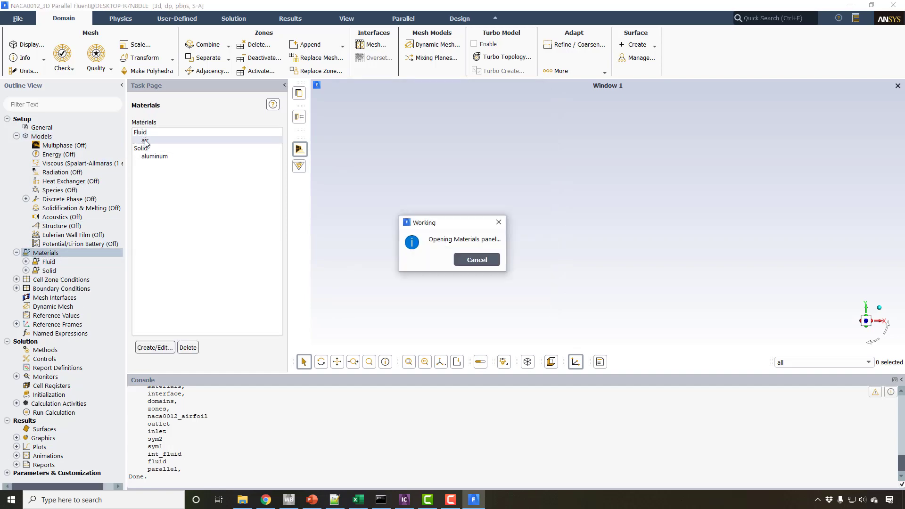
click(360, 501)
double_click(358, 6)
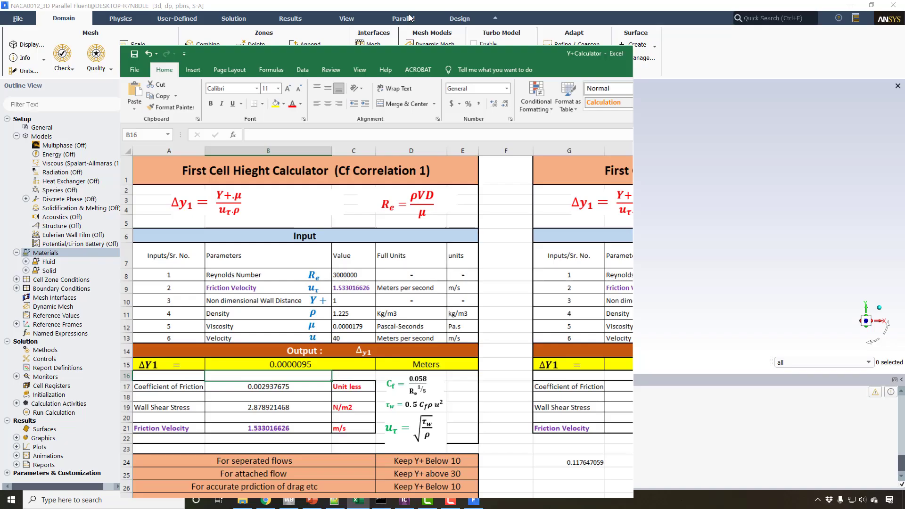
drag(321, 74, 613, 27)
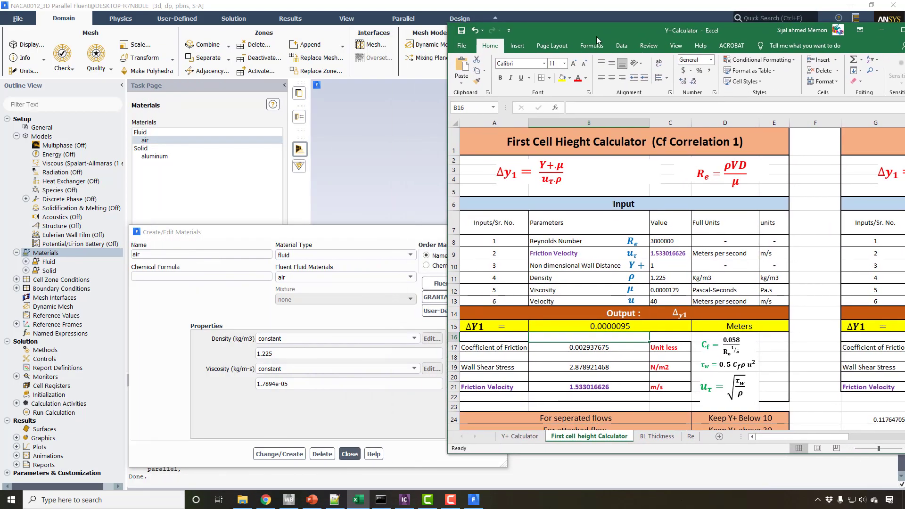
click(391, 237)
drag(390, 237, 314, 135)
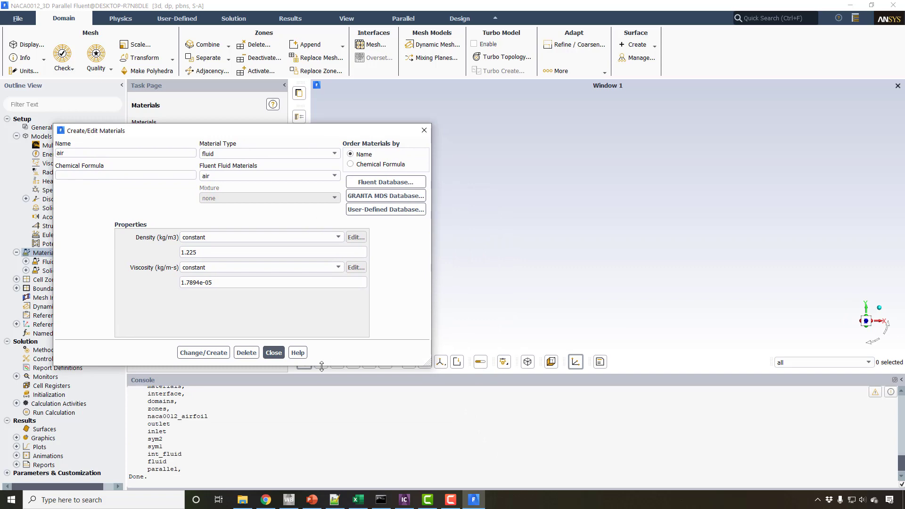
click(358, 499)
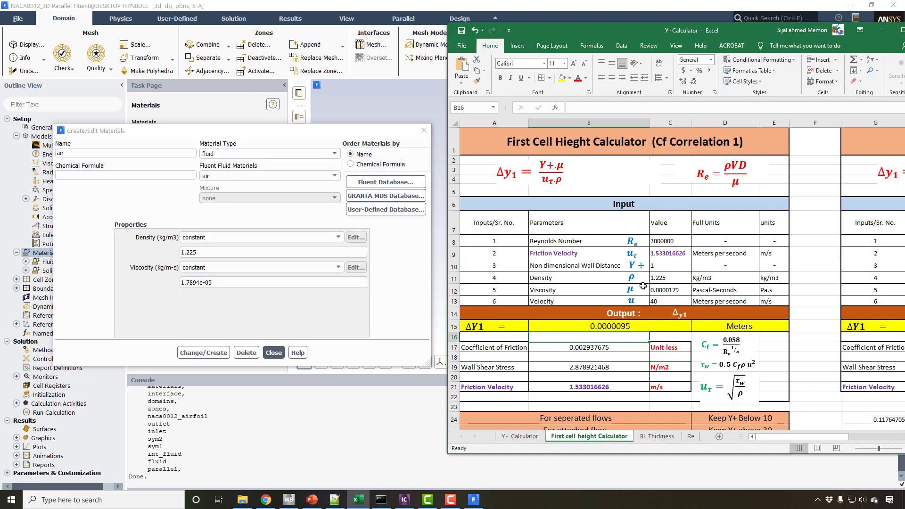
Apply the air material in Fluent with its constant density and viscosity and close its properties.
click(187, 285)
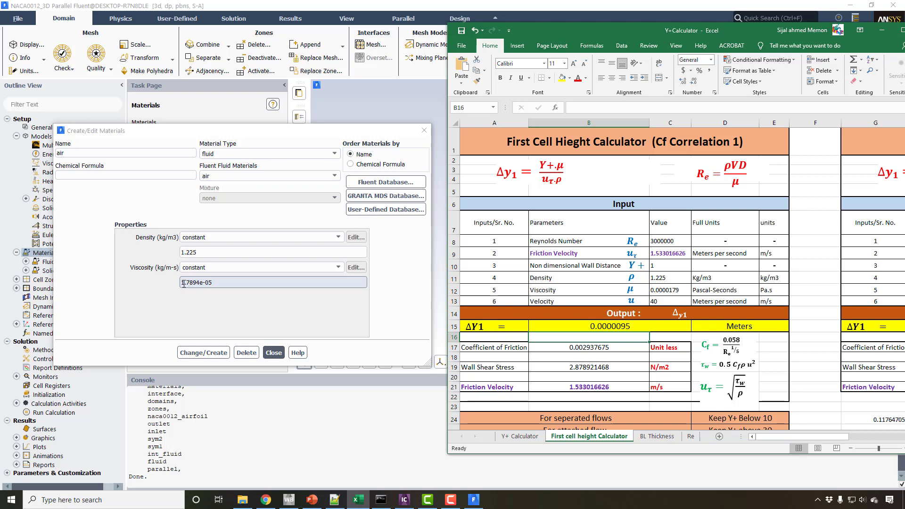
click(210, 353)
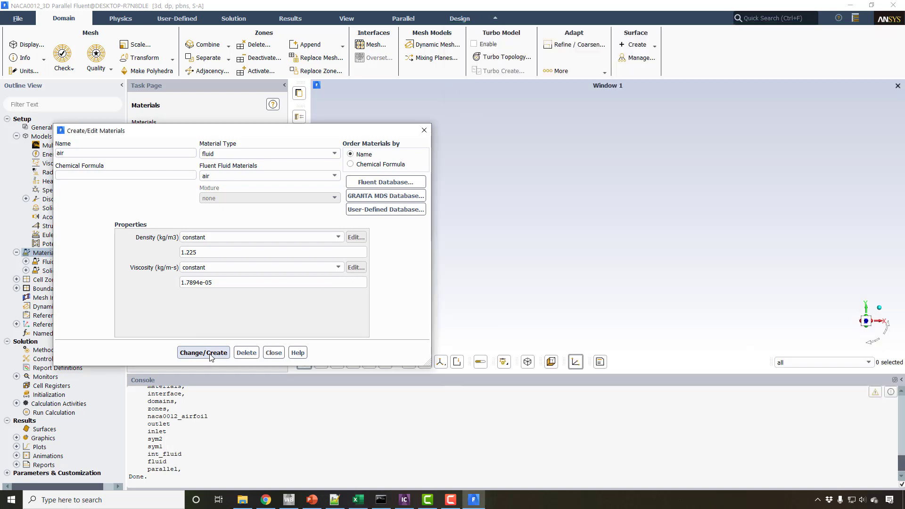
click(273, 353)
Set the inlet boundary's velocity magnitude to 40 m/s, as in the workbook, and its velocity specification method to Magnitude and Direction.
click(356, 499)
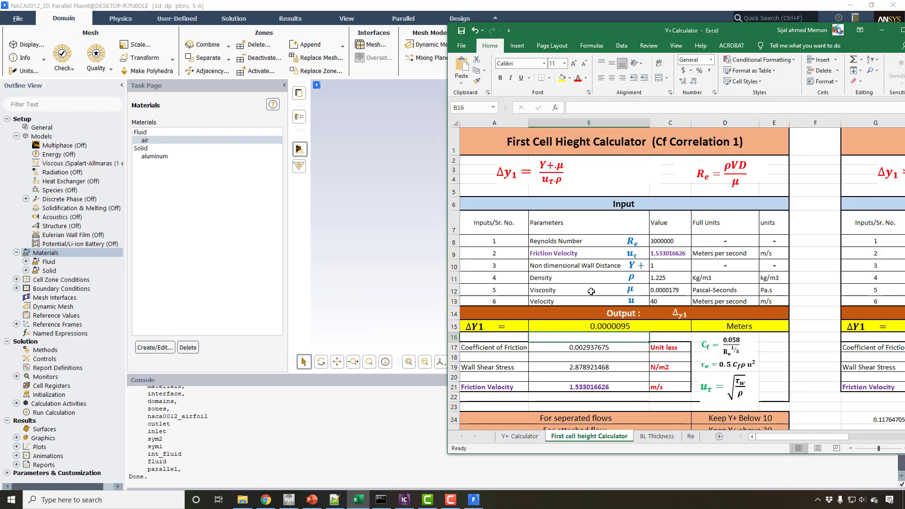
click(66, 289)
double_click(66, 288)
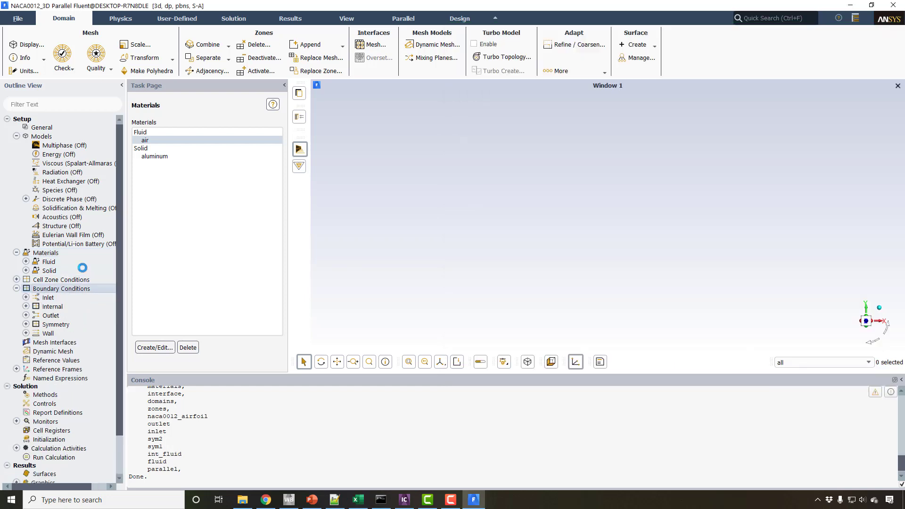
click(158, 140)
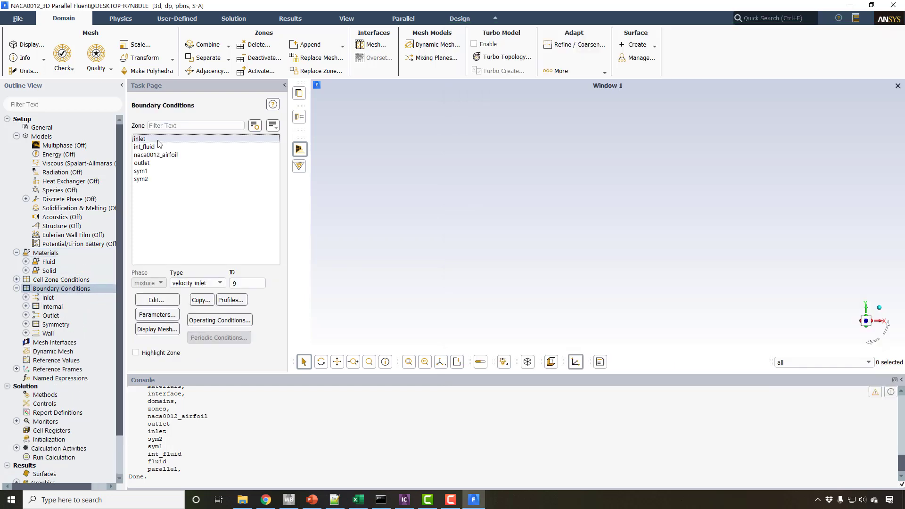
double_click(158, 139)
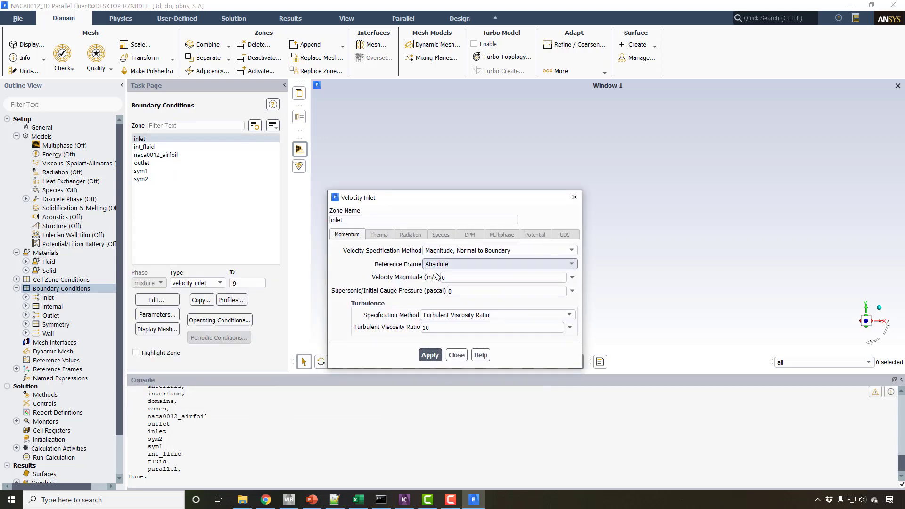
double_click(443, 278)
text(40)
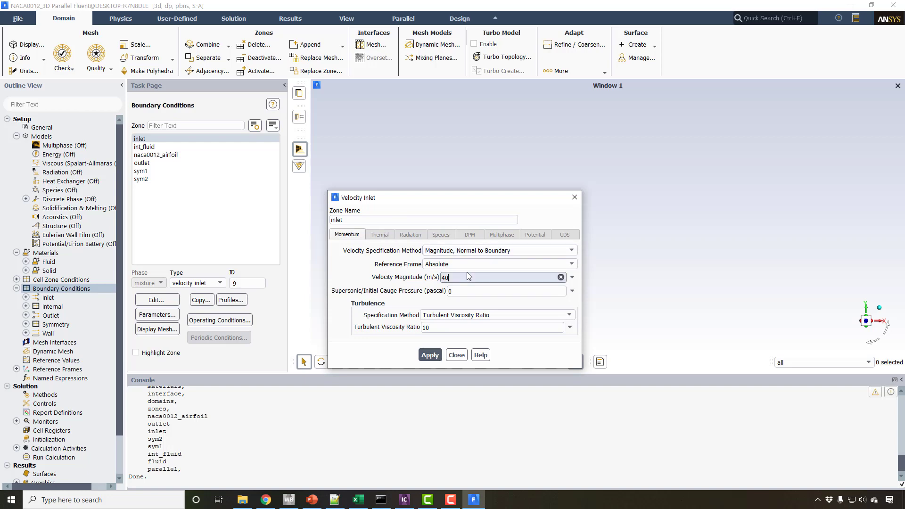
click(486, 255)
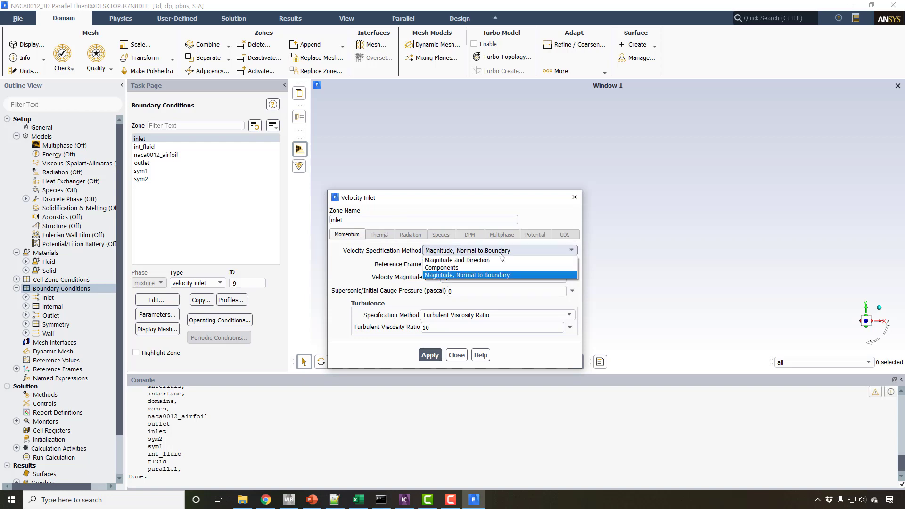
click(452, 261)
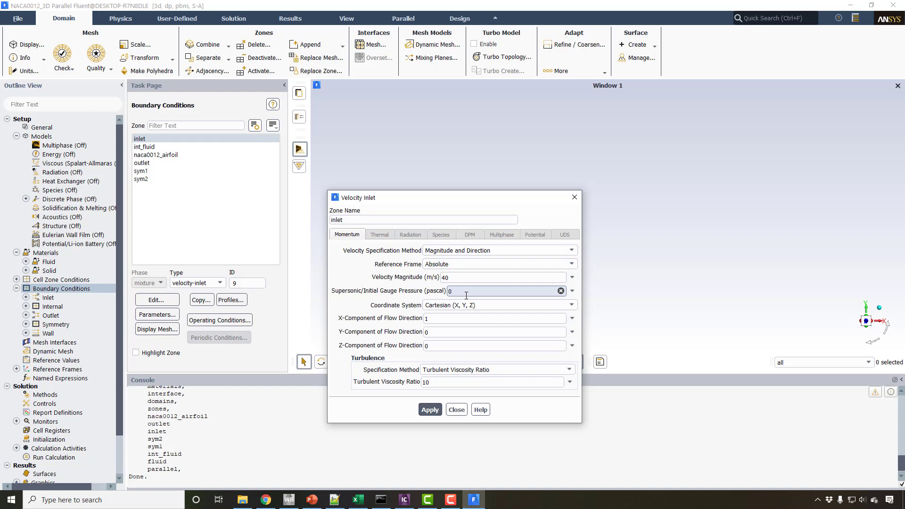
Display the mesh on all surfaces, showing all edges instead of faces.
click(28, 44)
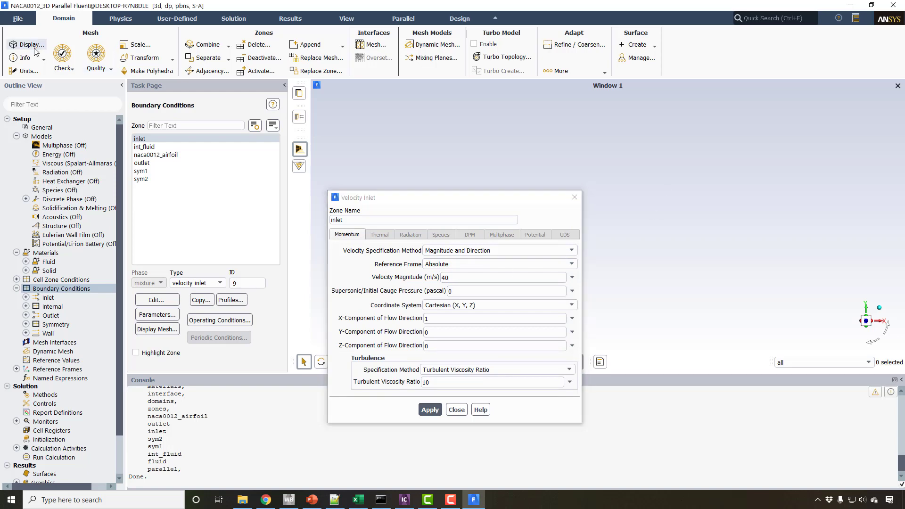
click(217, 370)
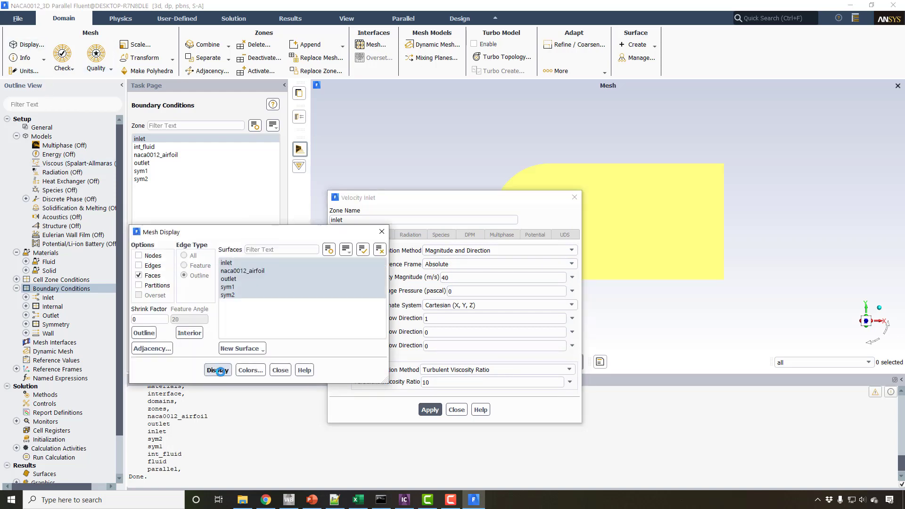
drag(451, 201, 212, 157)
drag(501, 194, 572, 244)
drag(365, 232, 432, 206)
click(208, 239)
click(218, 249)
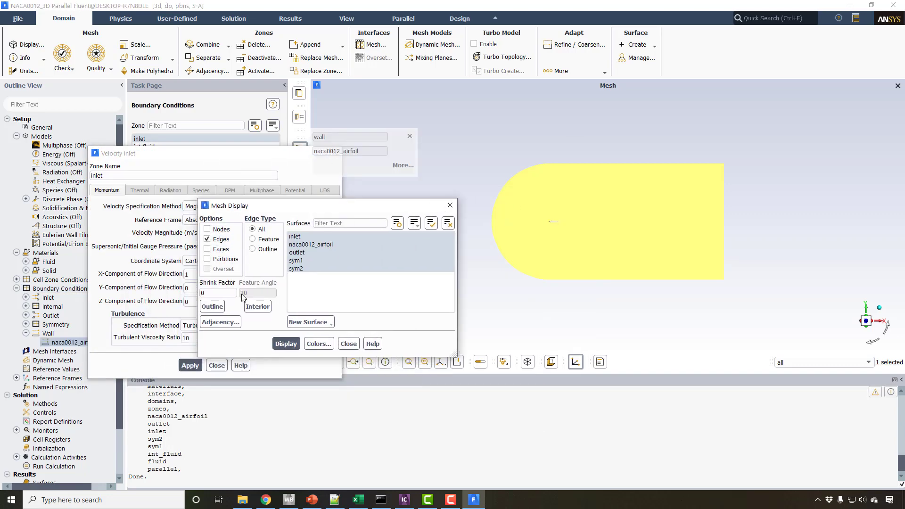
click(287, 344)
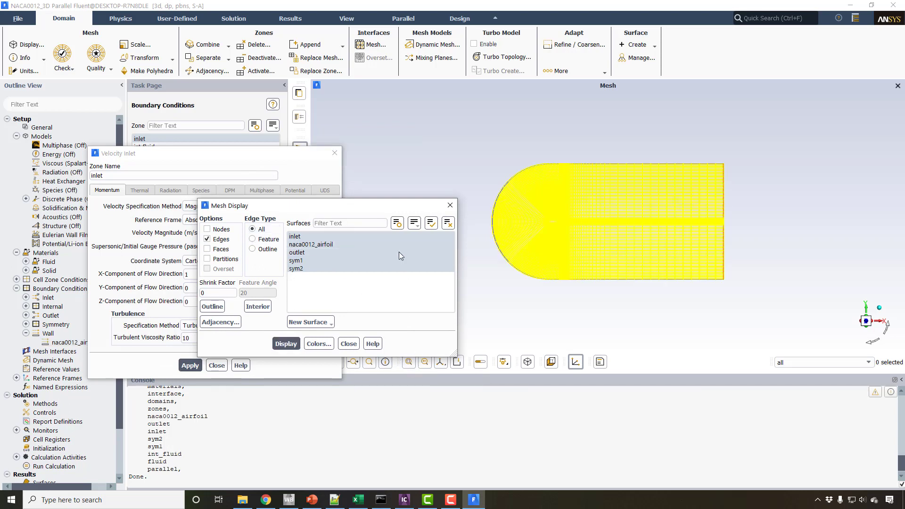
Examine the mesh at an angle, from the curved inlet boundary in to the airfoil's leading edge.
drag(392, 213, 201, 233)
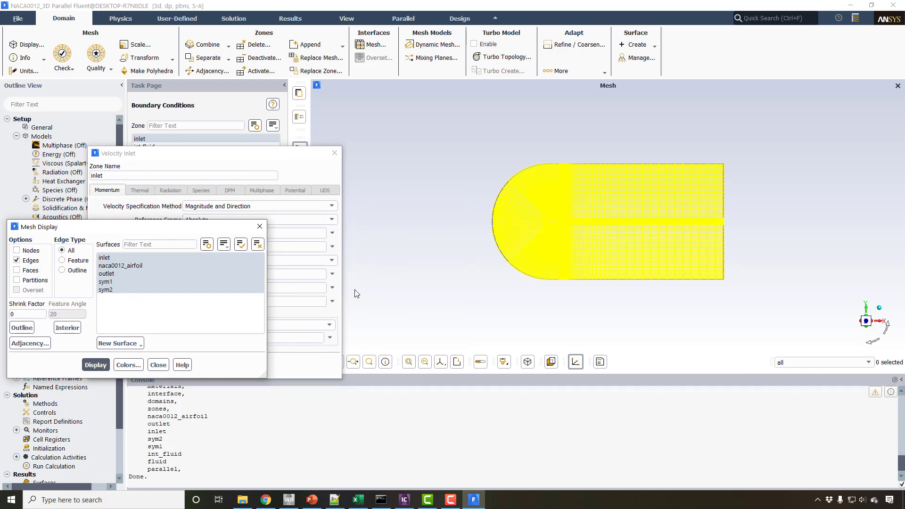
drag(294, 158, 224, 402)
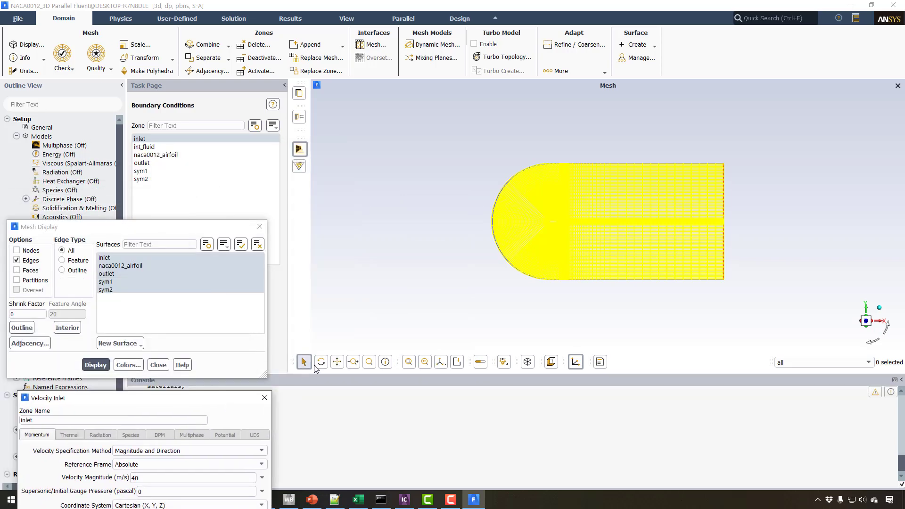
click(319, 362)
drag(528, 215, 495, 266)
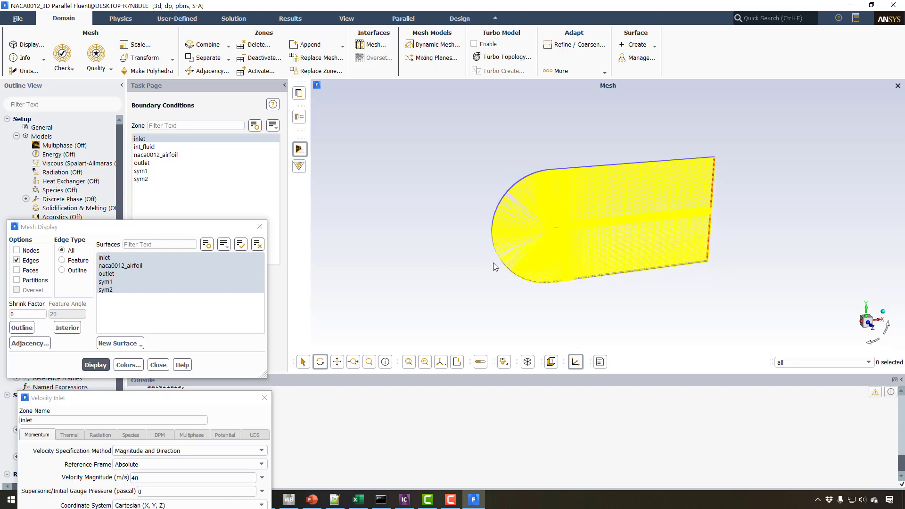
click(336, 361)
drag(478, 228, 445, 261)
drag(431, 188, 437, 219)
scroll(436, 219, up, 3)
scroll(448, 217, up, 1)
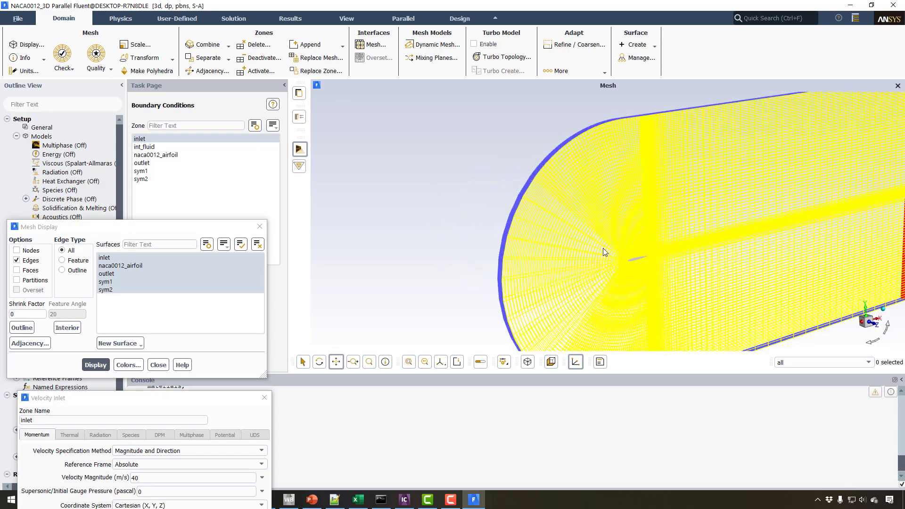
drag(603, 248, 468, 205)
scroll(469, 204, up, 3)
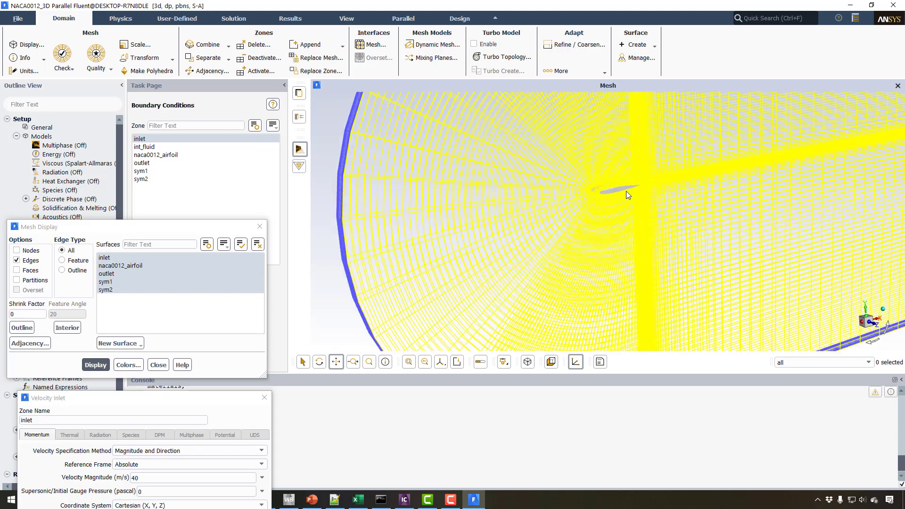
scroll(626, 191, up, 9)
drag(580, 195, 670, 207)
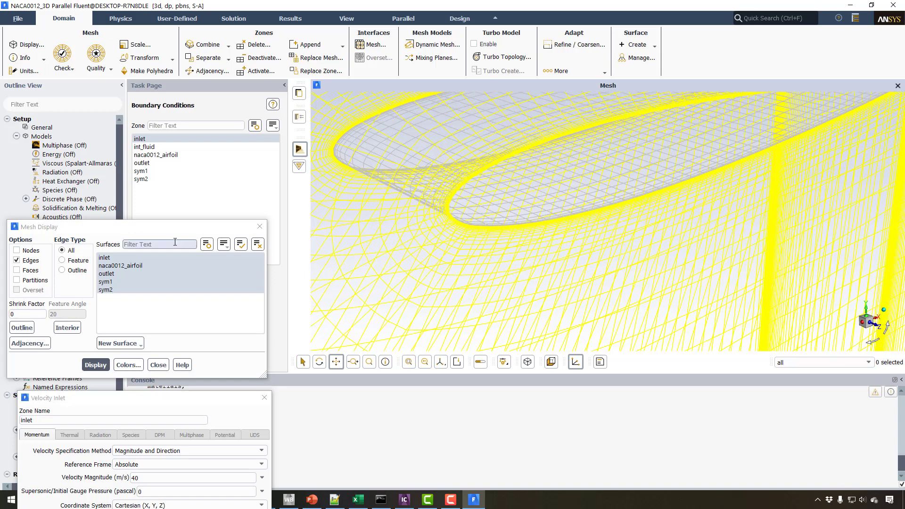
Apply the inlet's velocity settings with the flow direction along X only.
drag(127, 228, 168, 131)
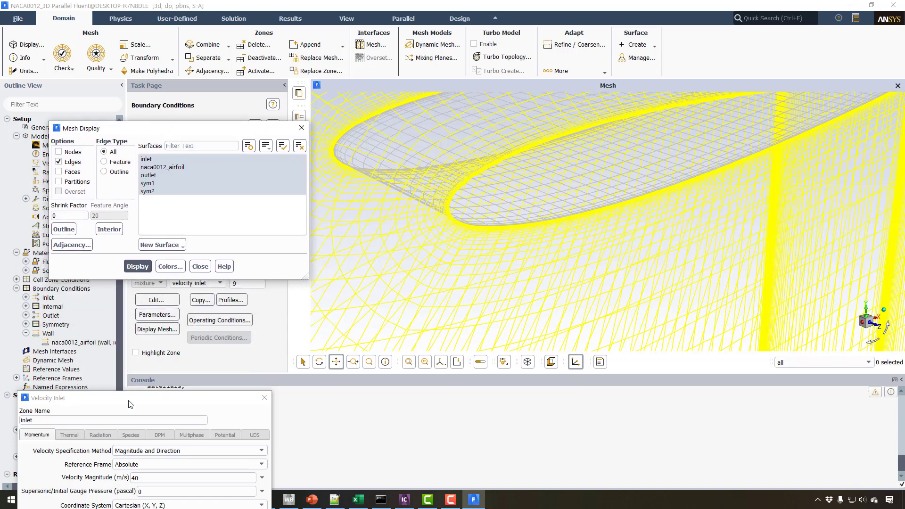
drag(130, 402, 187, 232)
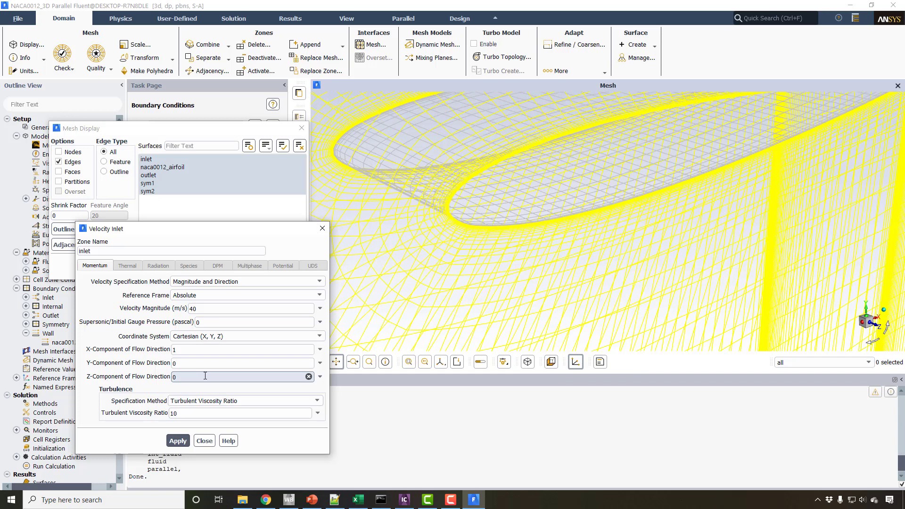
click(180, 442)
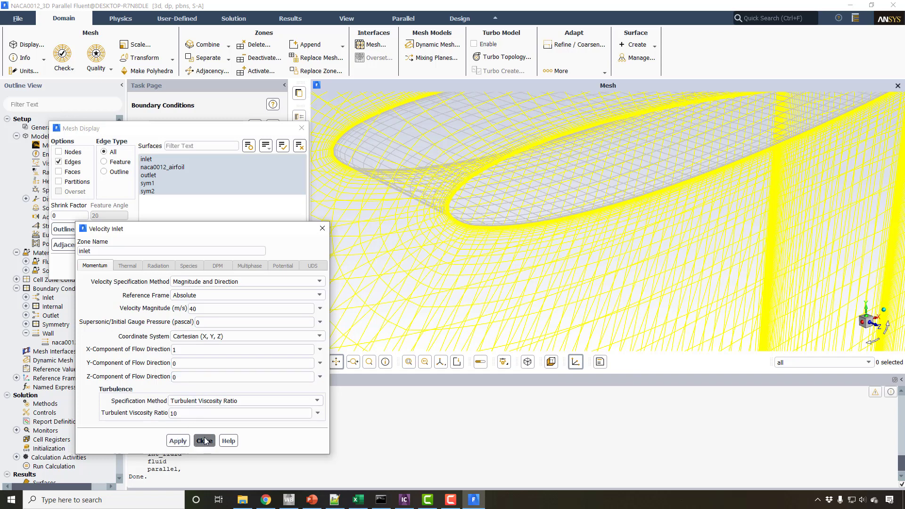
Work out the cosine and sine of 4 degrees in Calculator as flow direction components, and close the inlet settings in Fluent.
click(172, 502)
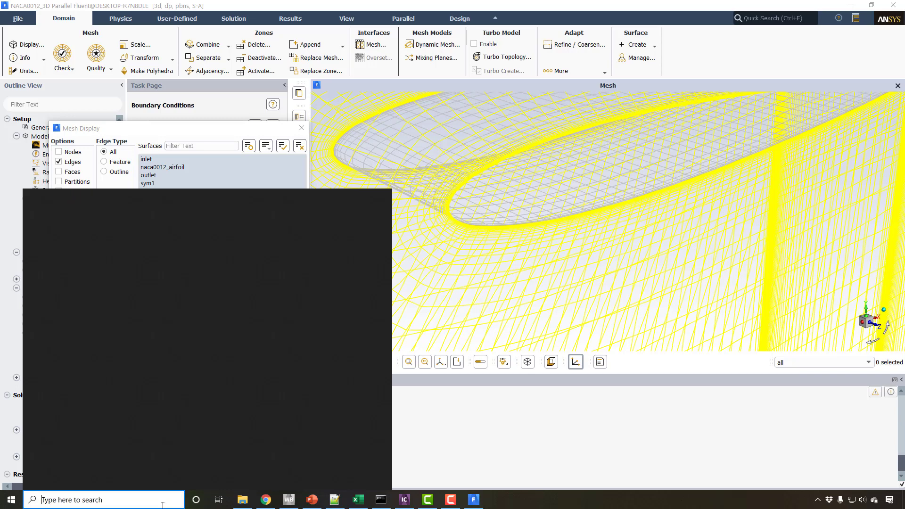
text(ca)
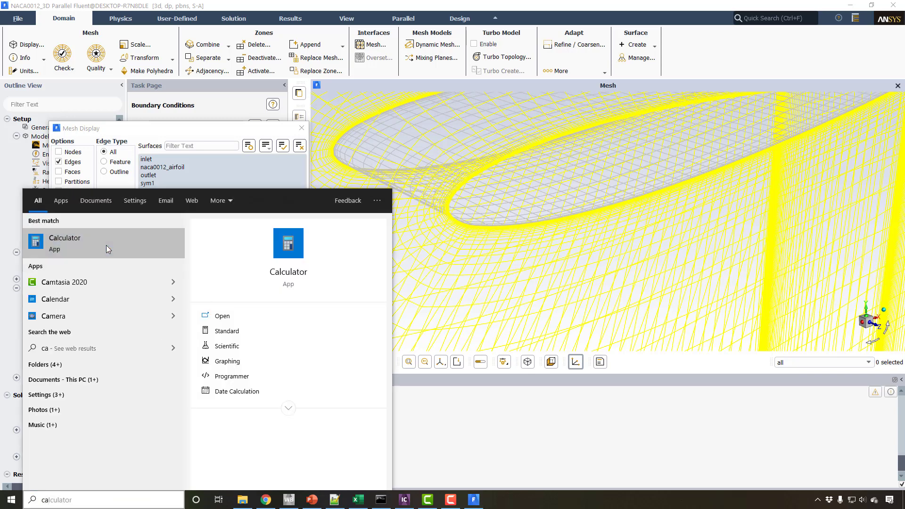
click(106, 245)
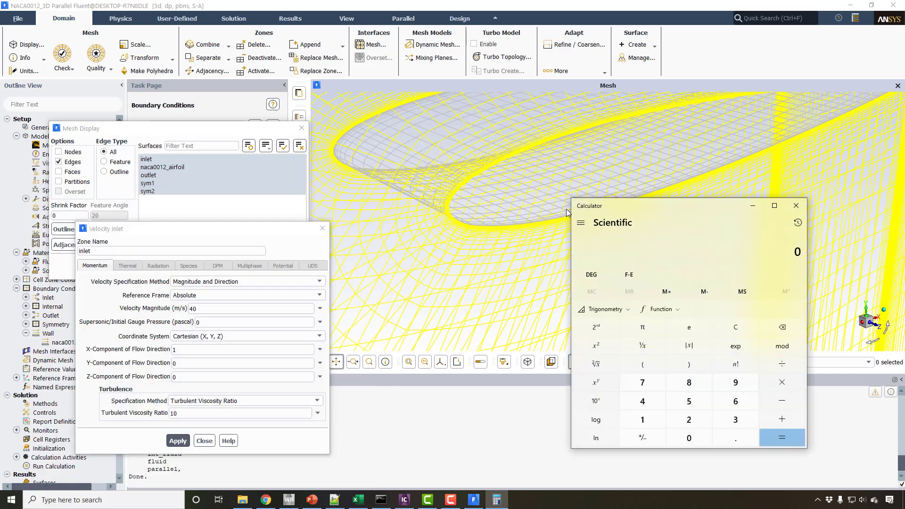
text(4)
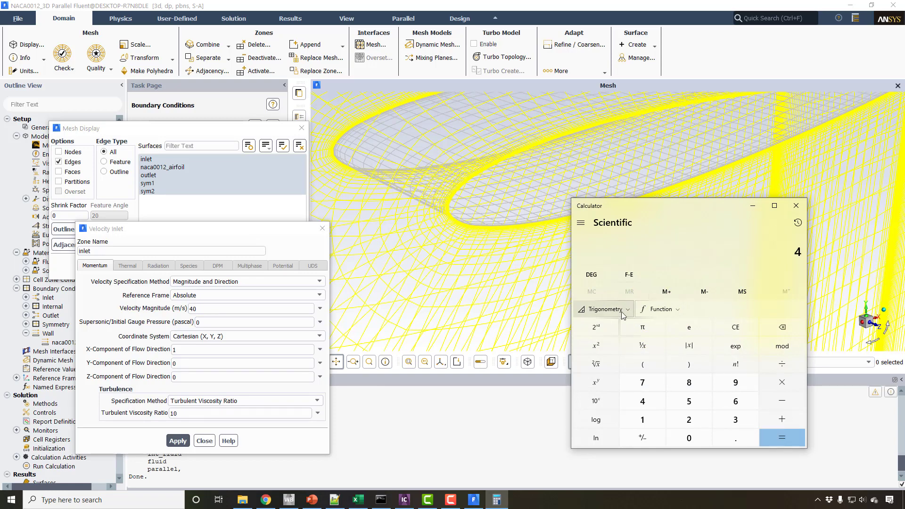
click(603, 310)
click(648, 341)
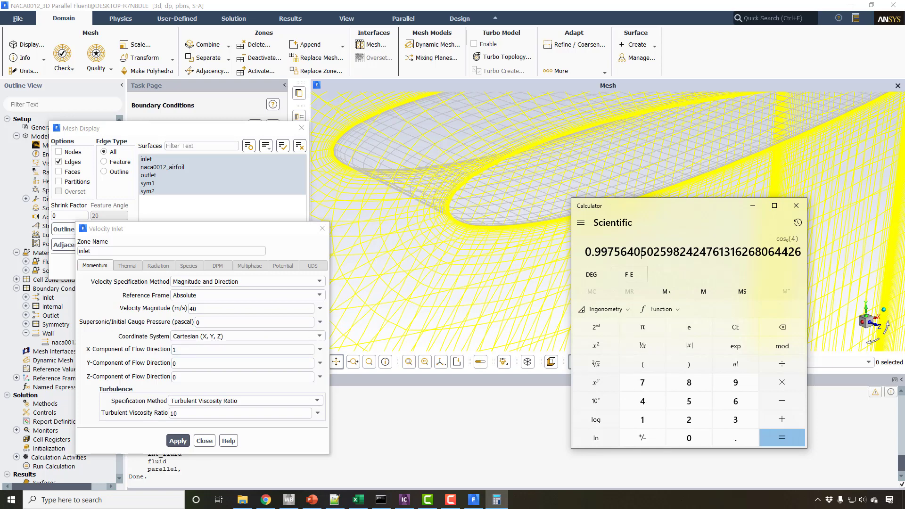
text(4)
click(604, 309)
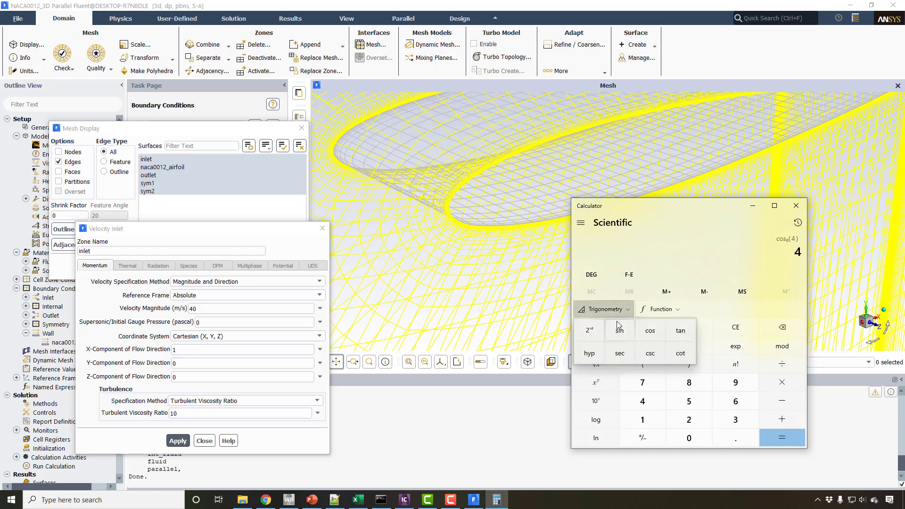
click(620, 332)
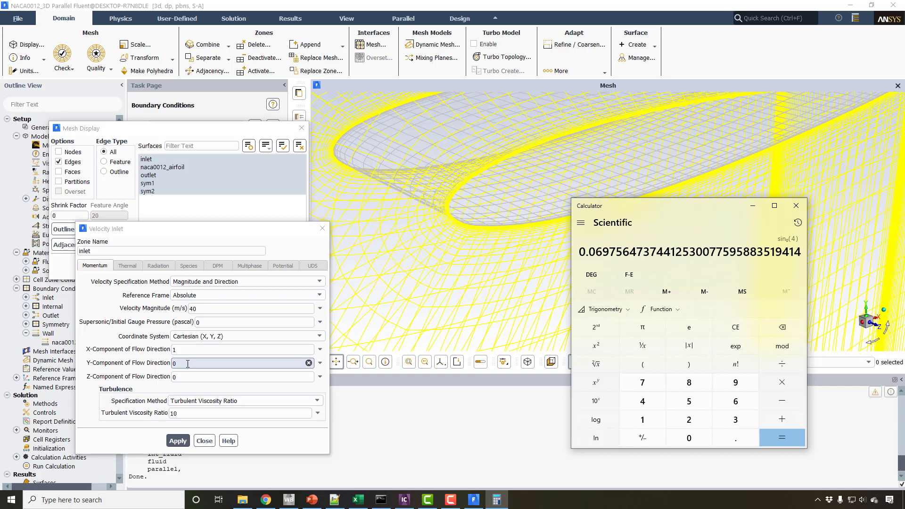
click(796, 206)
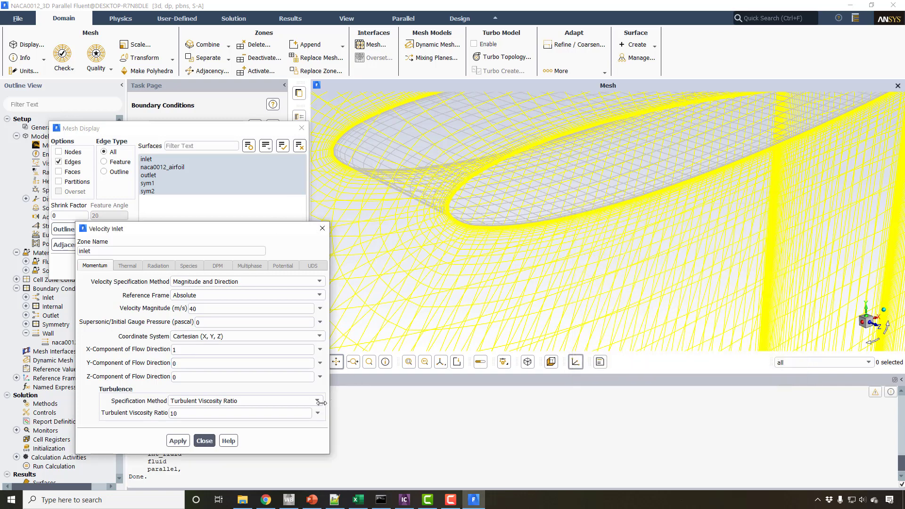
click(204, 440)
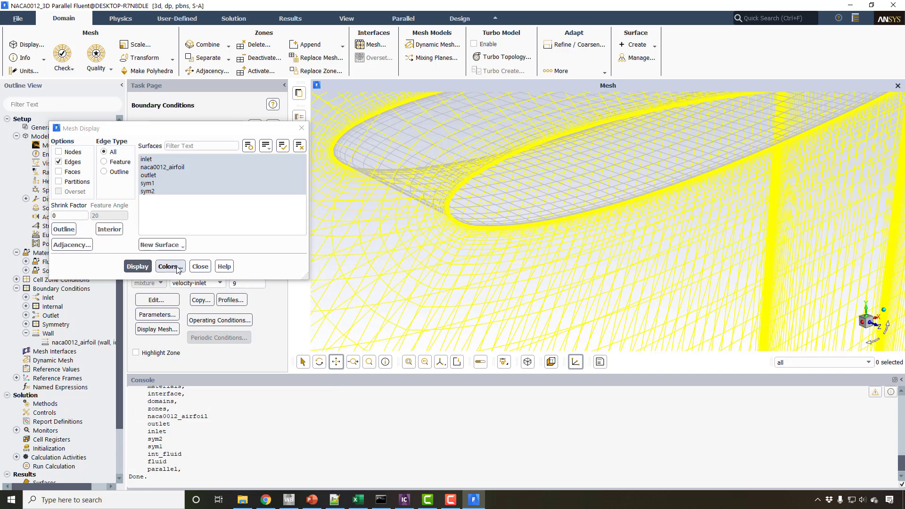
Close the mesh display settings and check the boundary types assigned to int_fluid, outlet, sym1 and sym2.
click(199, 267)
click(160, 148)
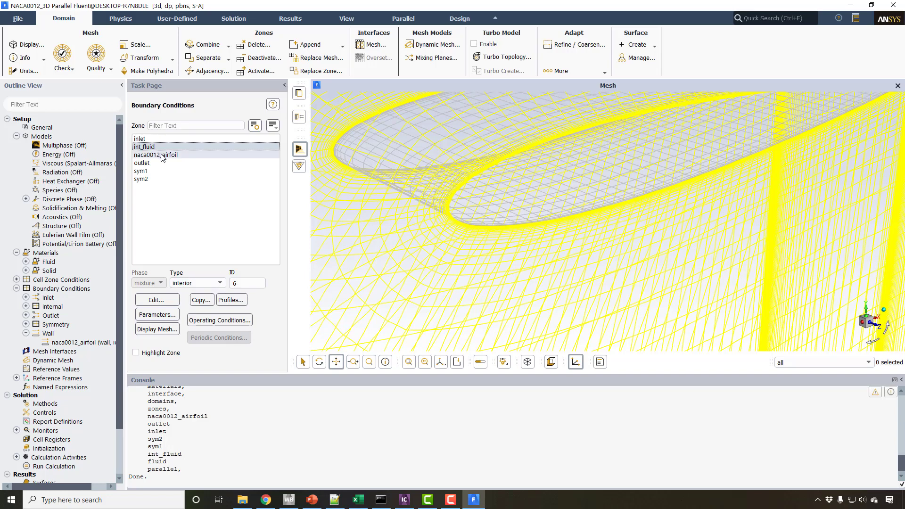
click(161, 164)
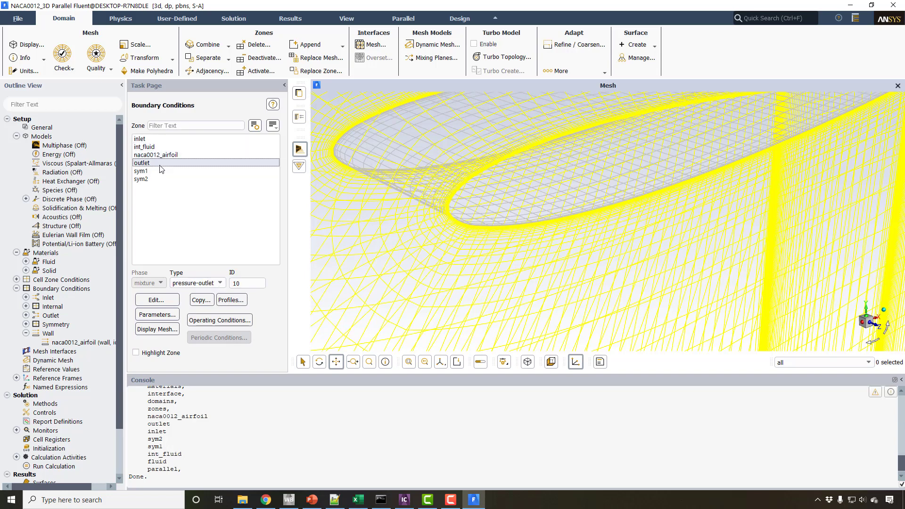
click(152, 171)
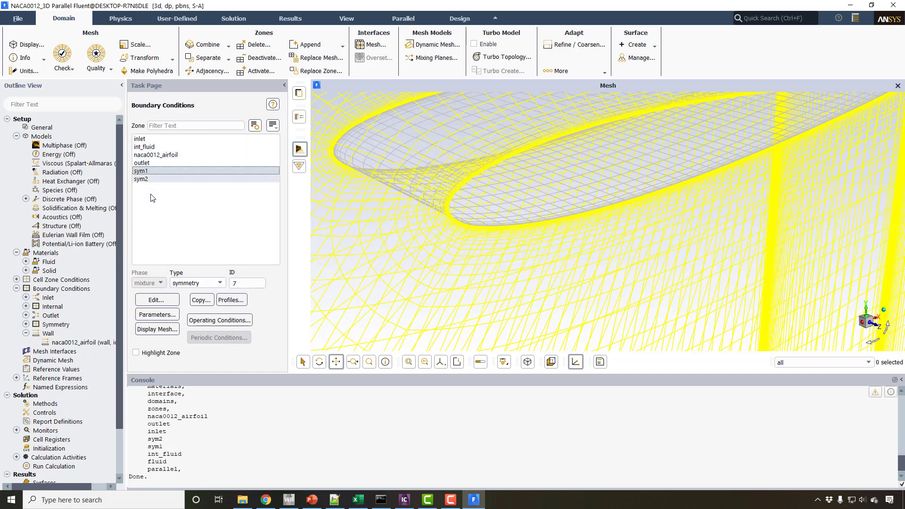
click(156, 179)
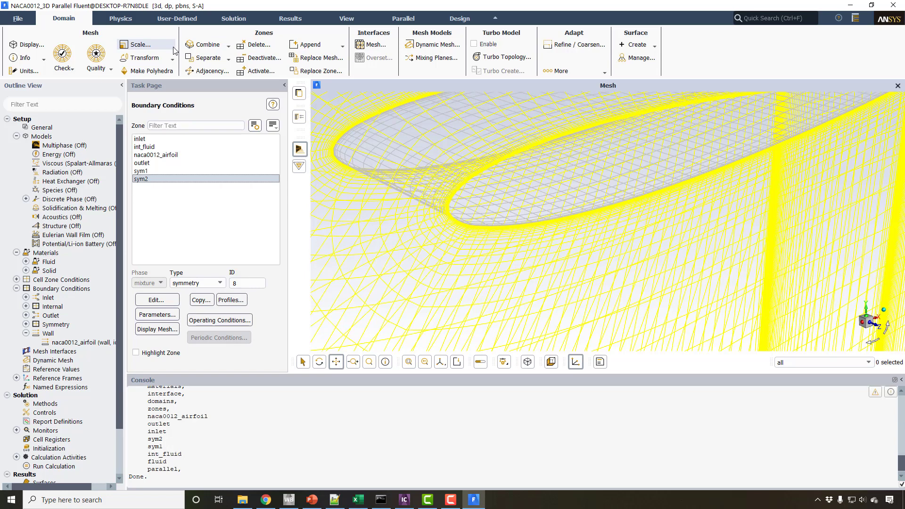
Review the operating pressure and reference pressure location in the operating conditions, and close them.
click(123, 19)
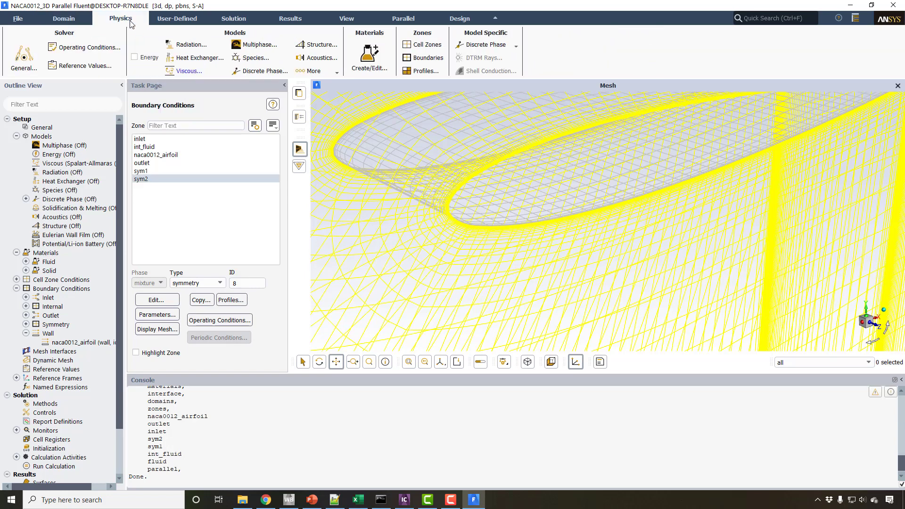
click(91, 46)
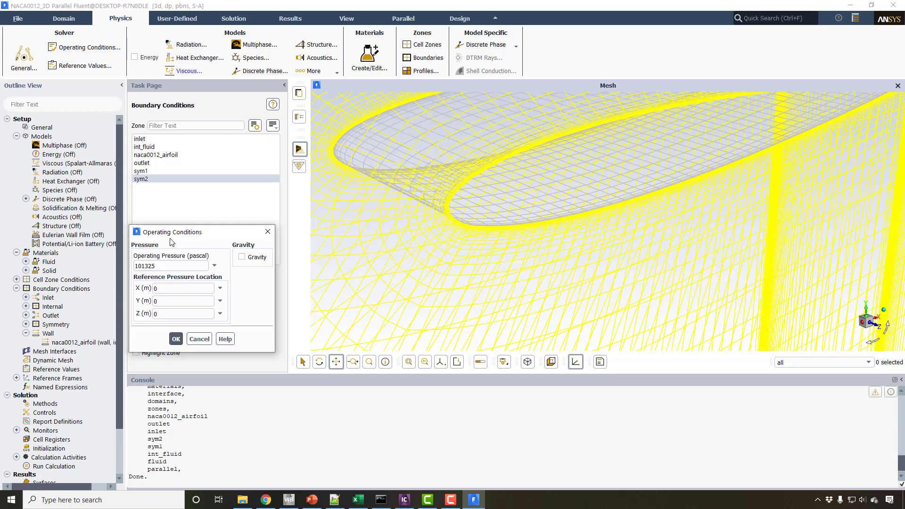
drag(180, 237, 309, 238)
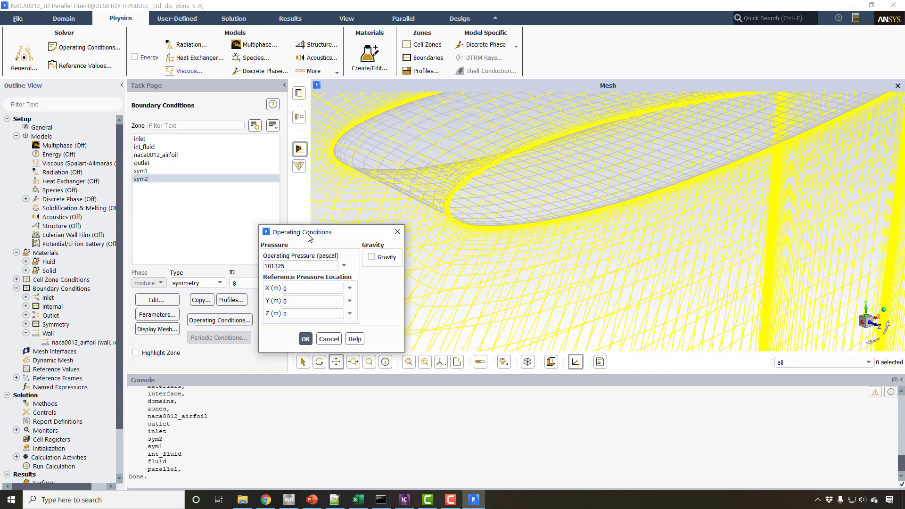
click(288, 268)
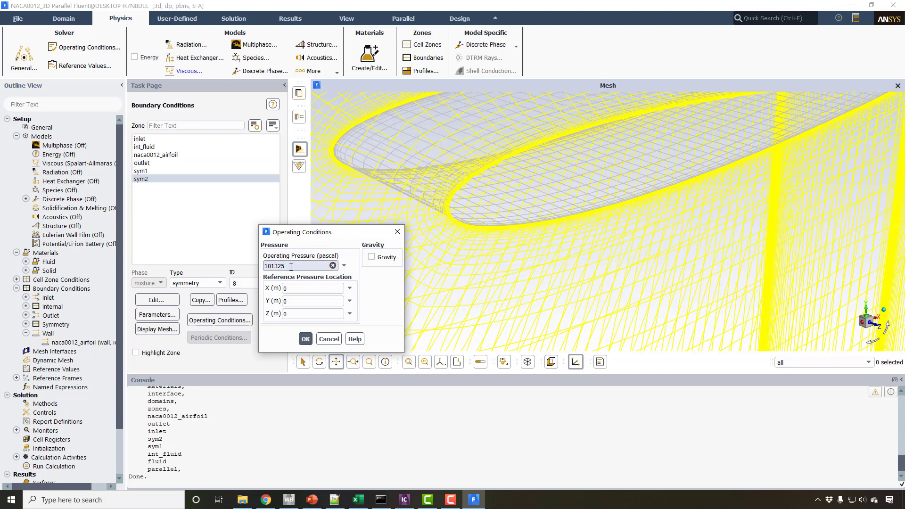
click(396, 232)
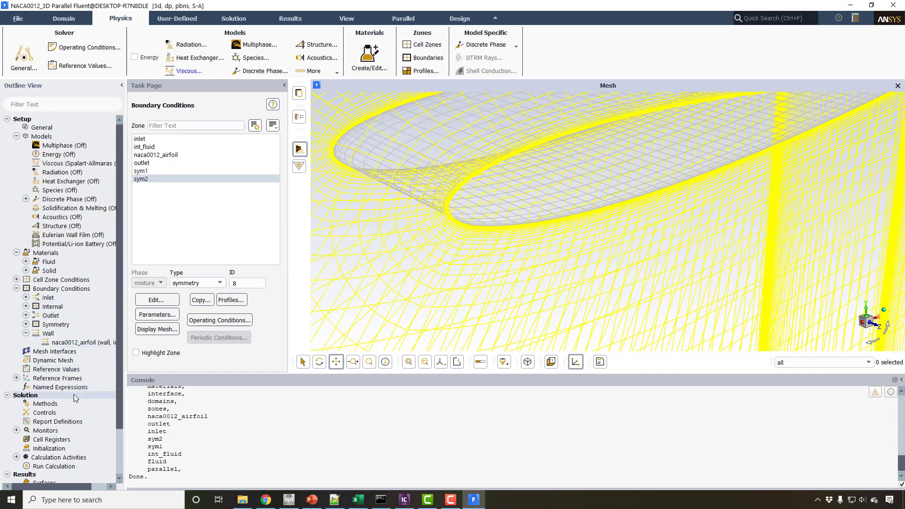
Set the momentum discretization in the solution methods to First Order Upwind.
scroll(59, 385, down, 2)
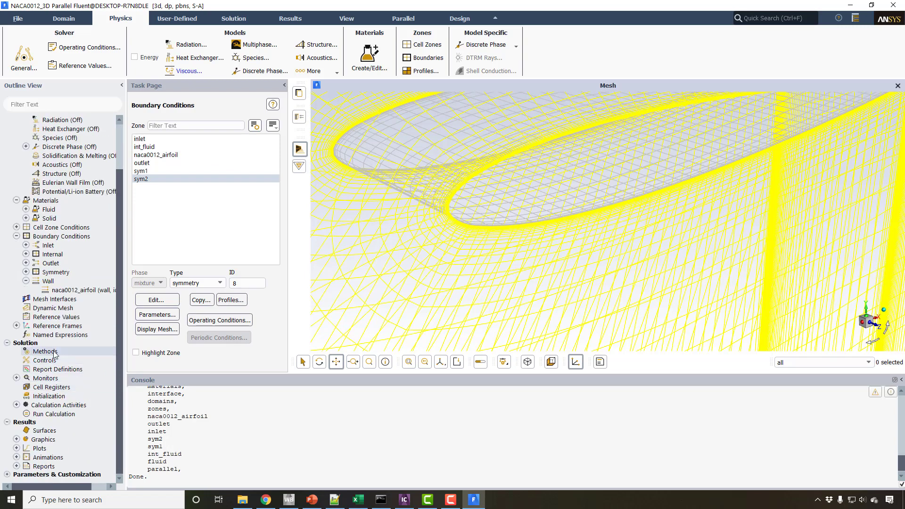
click(54, 352)
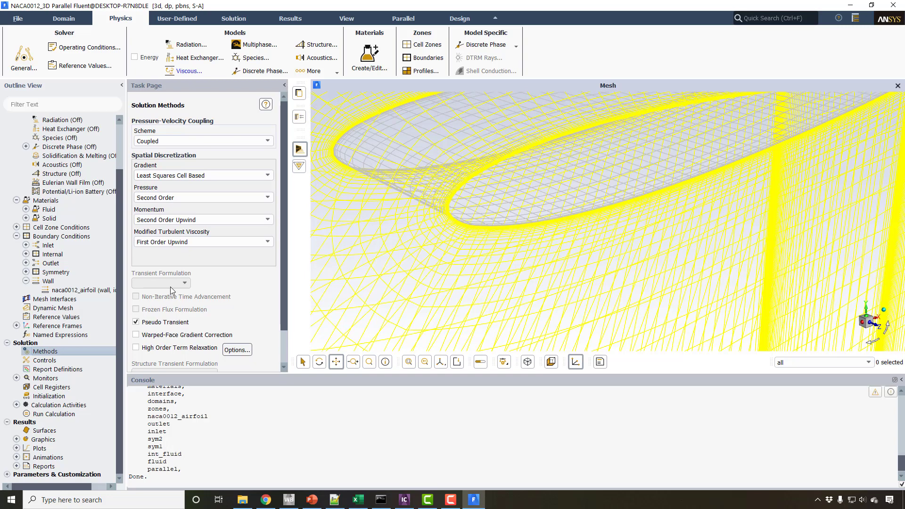
click(168, 220)
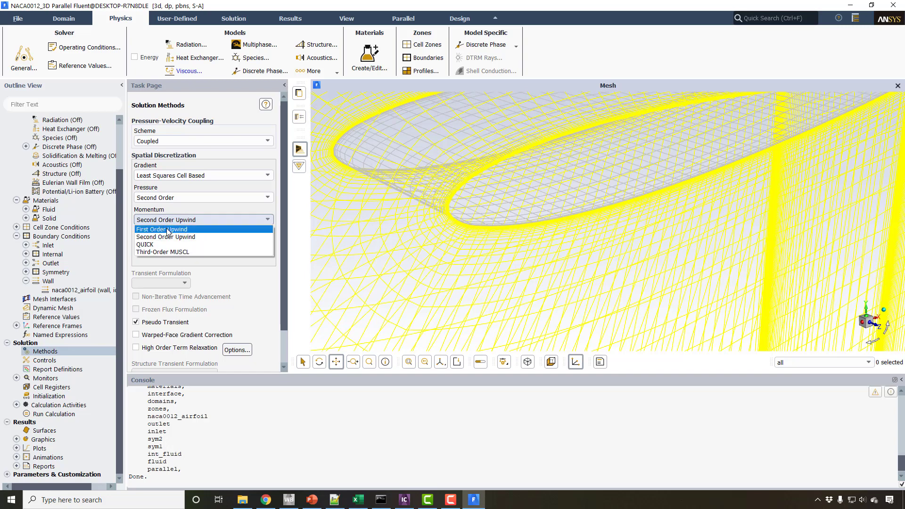
click(169, 229)
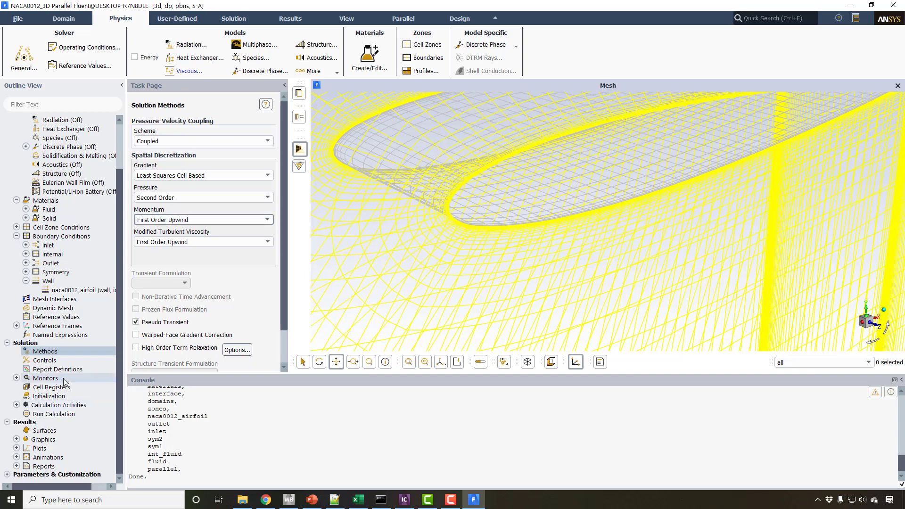
Set the residual monitors' absolute criteria to 0.000001 for continuity, 0.0000001 for x-velocity and 0.00000001 for y-velocity.
double_click(46, 379)
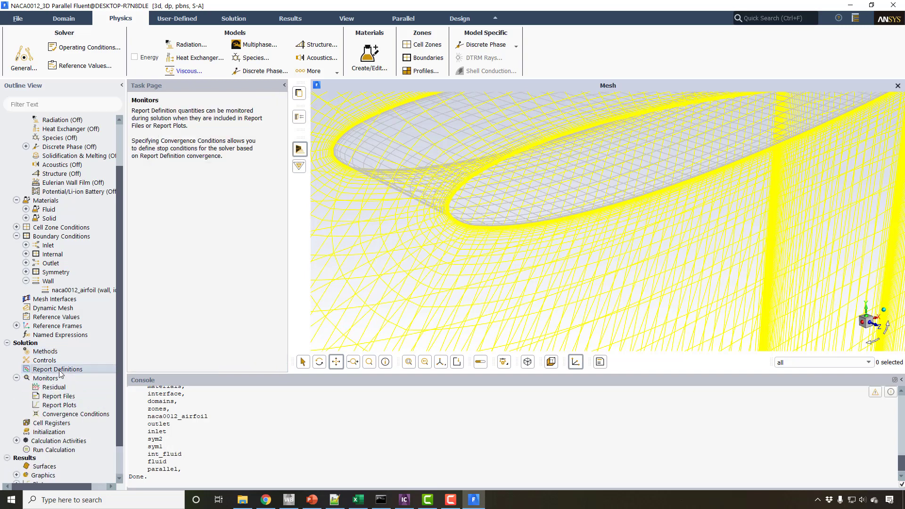
double_click(60, 388)
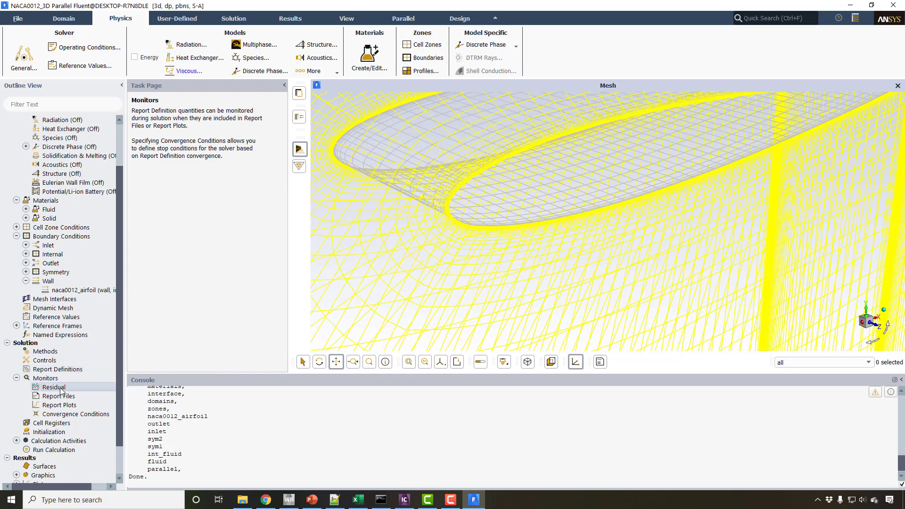
click(410, 270)
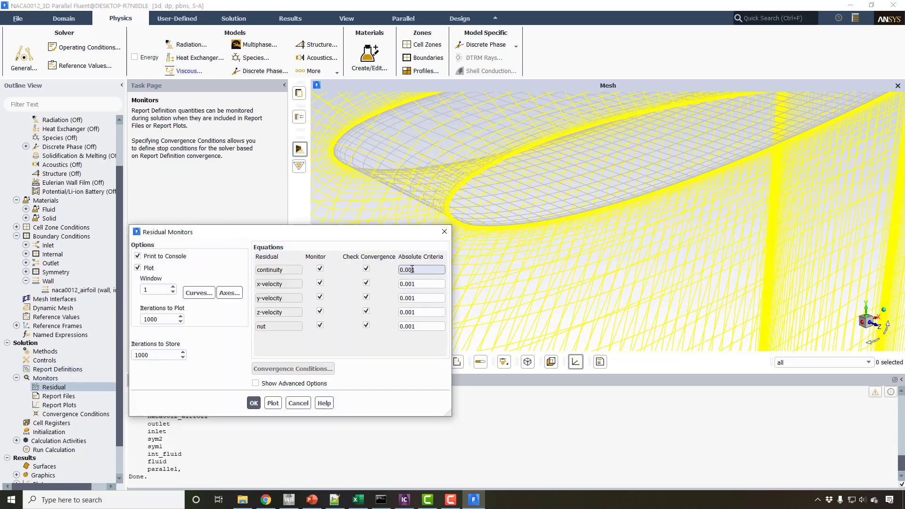
text(0000)
click(406, 283)
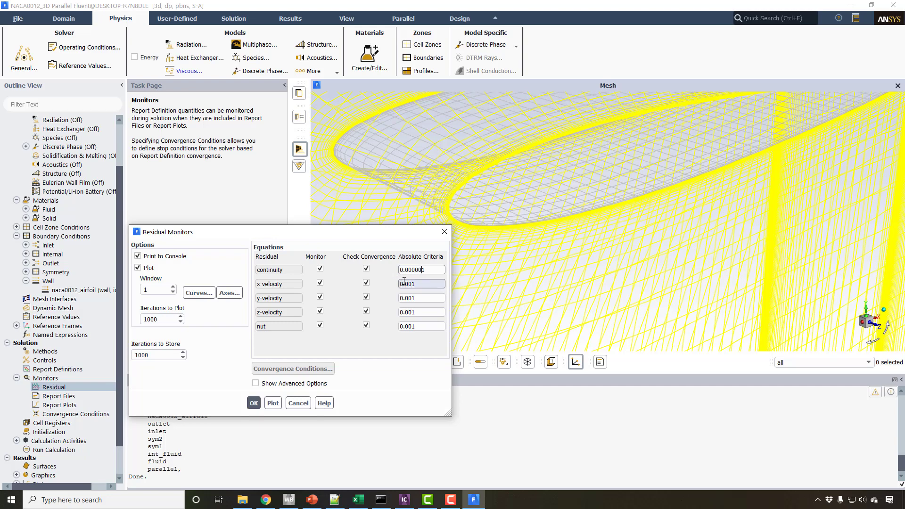
text(0000)
click(406, 298)
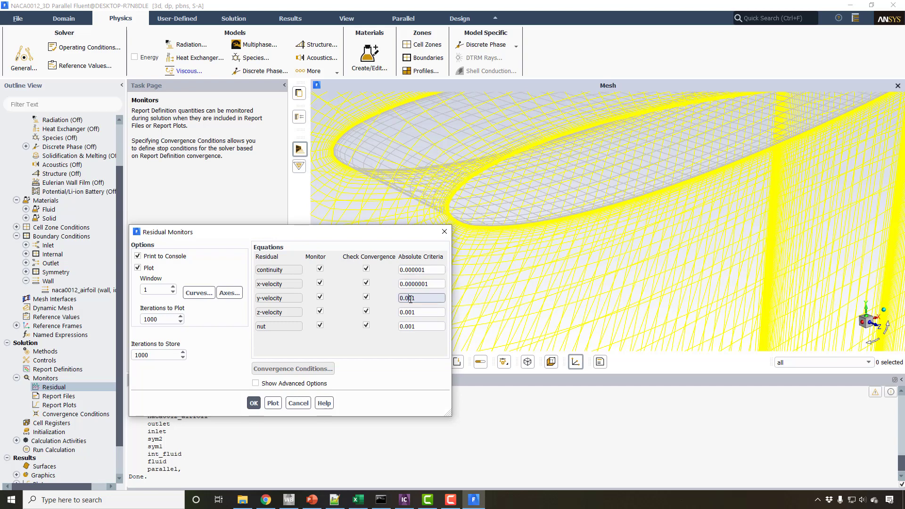
text(0)
click(408, 312)
text(0000)
Set the absolute residual criteria to 1e-07 for z-velocity and 1e-08 for nut and continuity, and recheck the saved criteria.
click(408, 312)
text(000)
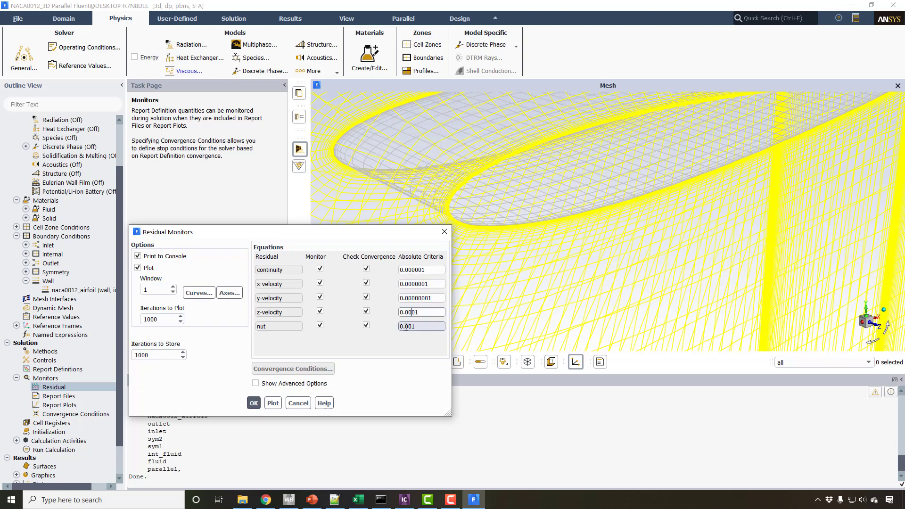
text(00)
click(407, 327)
text(00000)
click(414, 269)
text(00)
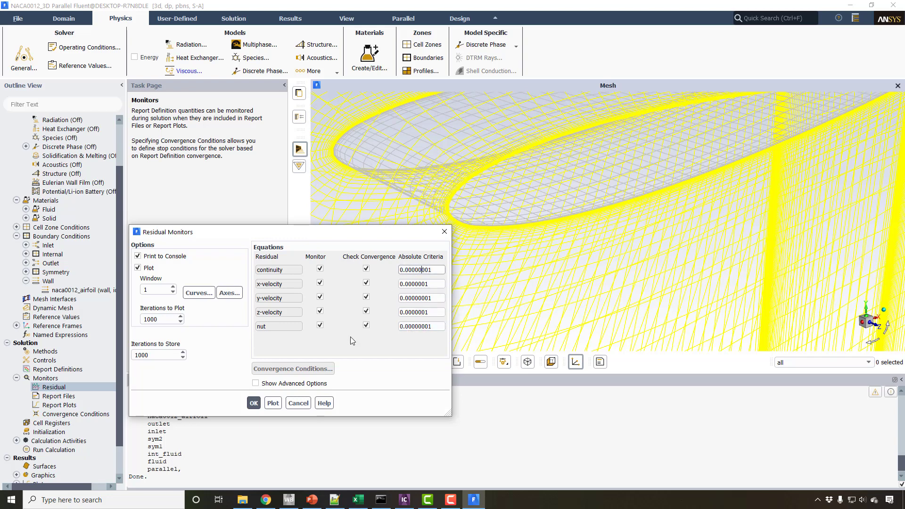
click(255, 402)
click(254, 401)
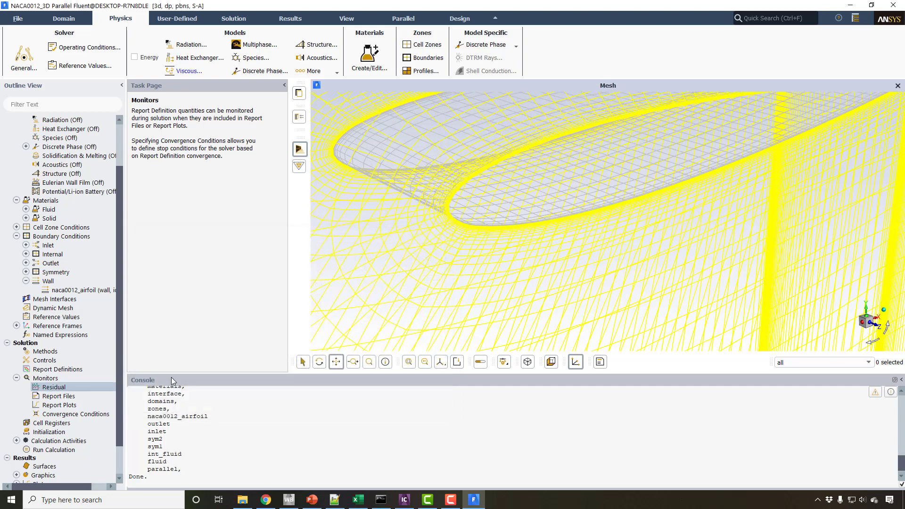
double_click(52, 389)
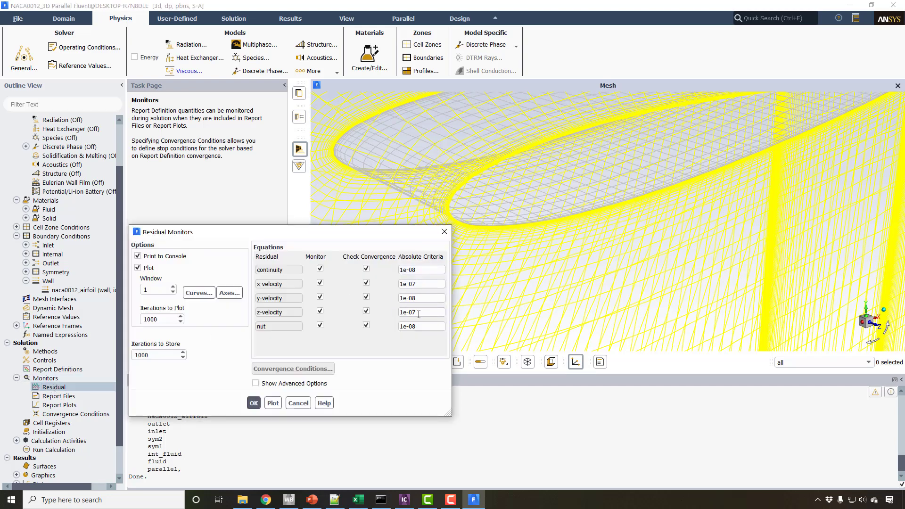
click(254, 402)
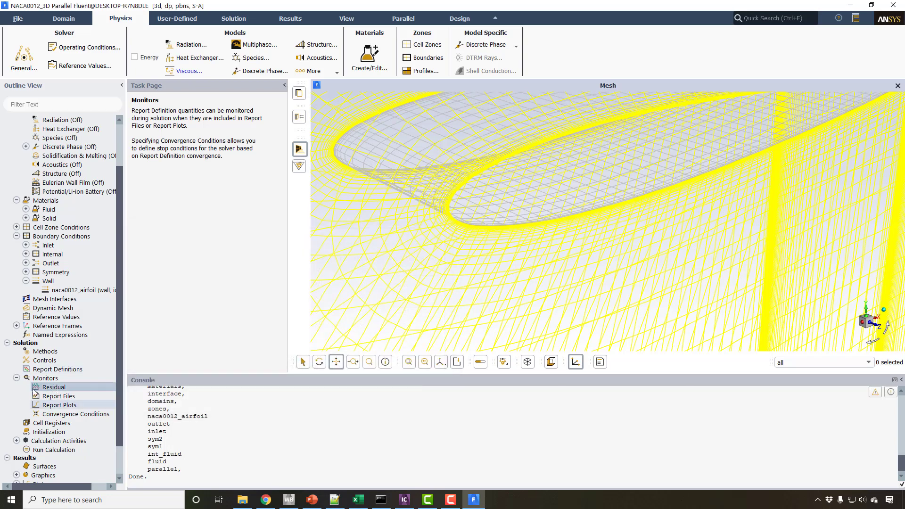
Create a drag force report definition named dragcoeff for the naca0012_airfoil wall zone.
click(59, 370)
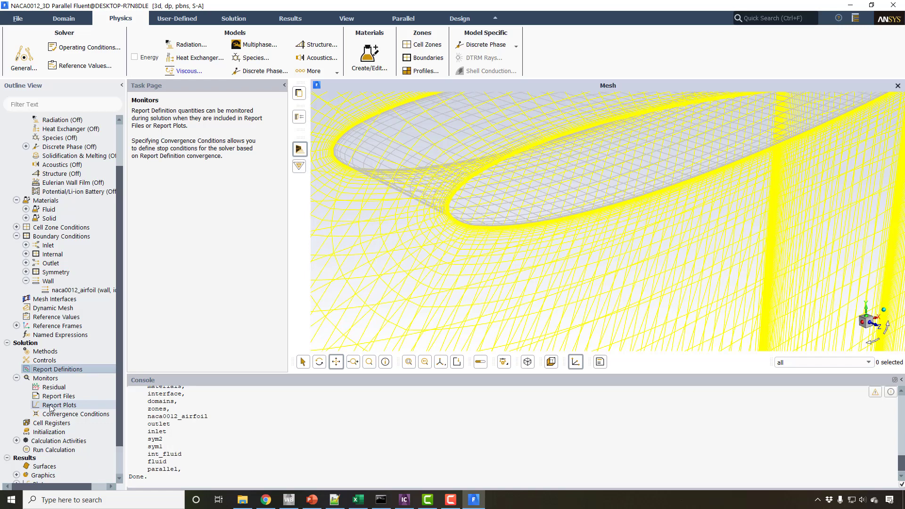
click(63, 407)
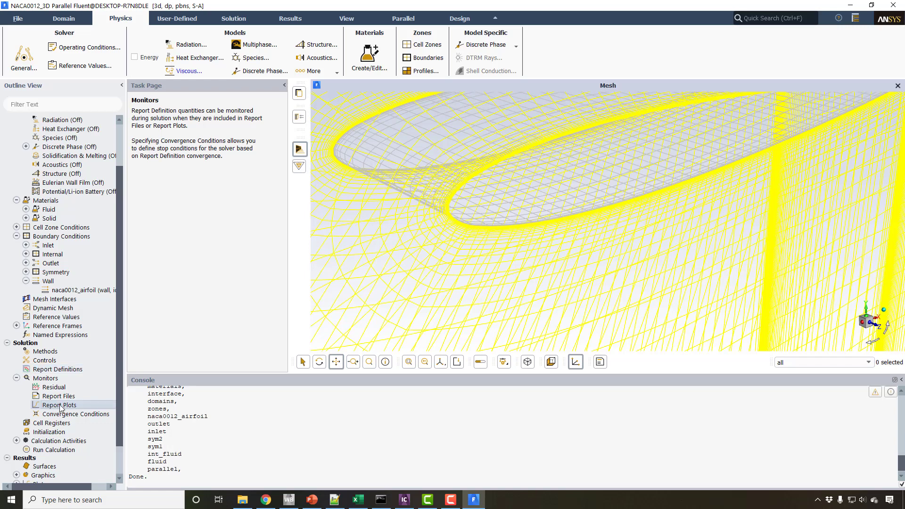
right_click(63, 373)
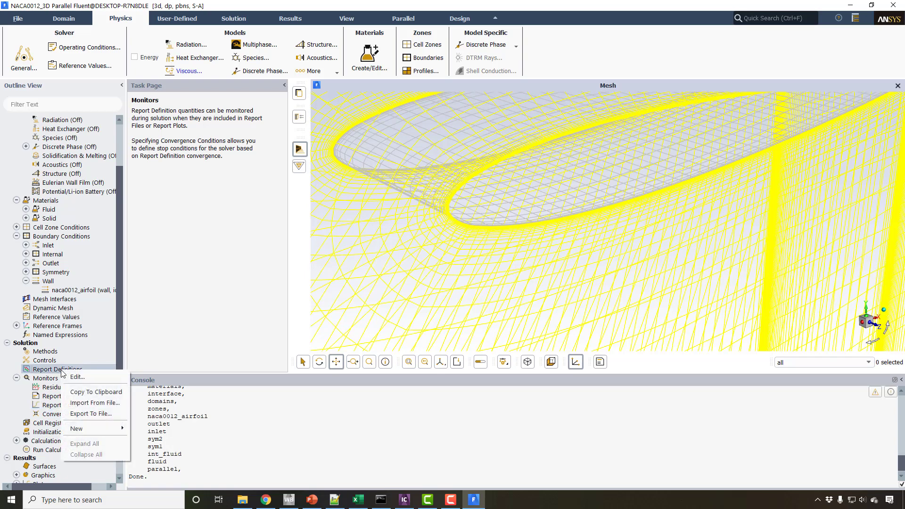
mouse_move(95, 432)
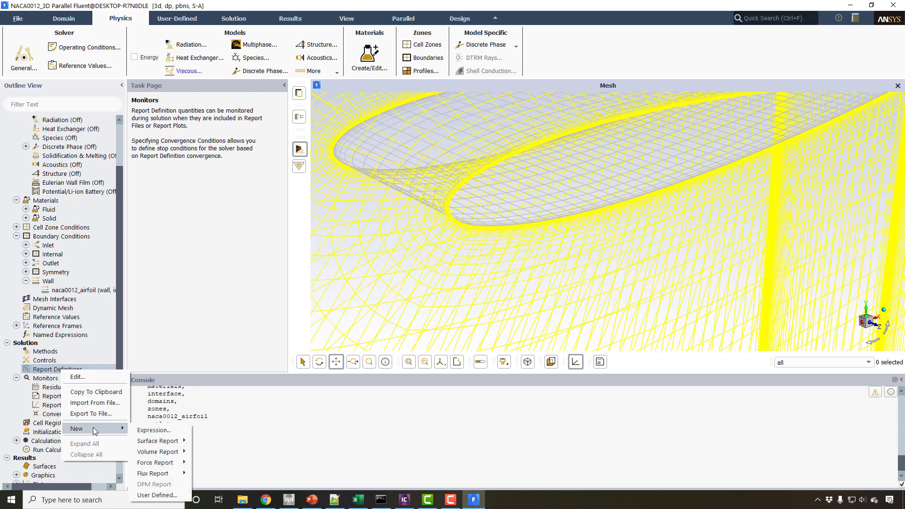
mouse_move(158, 441)
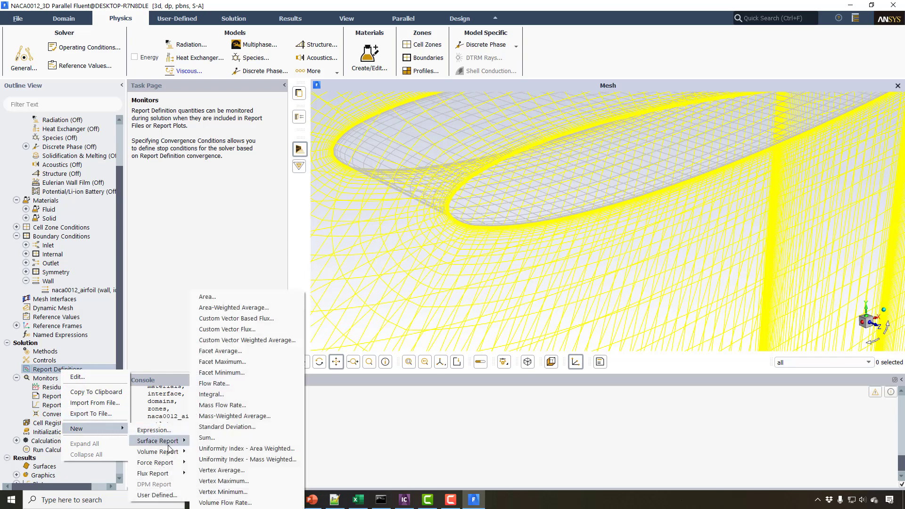
mouse_move(166, 467)
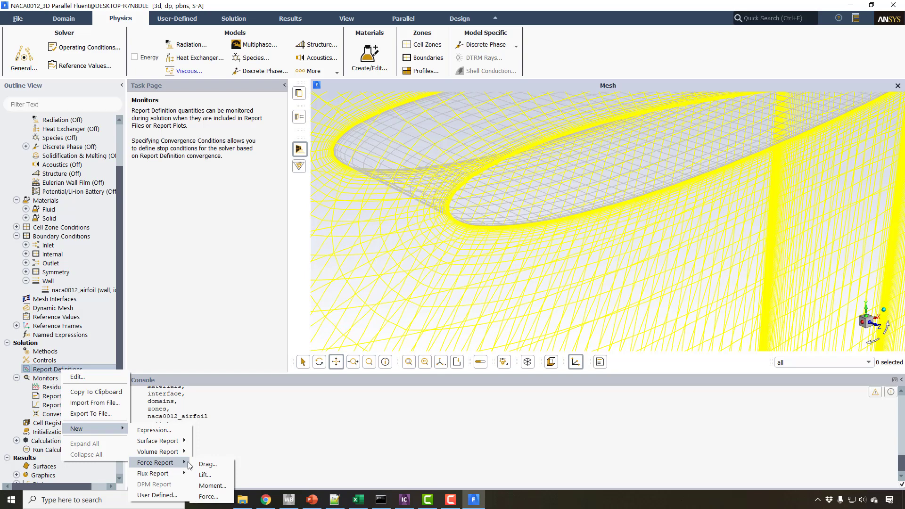
click(209, 464)
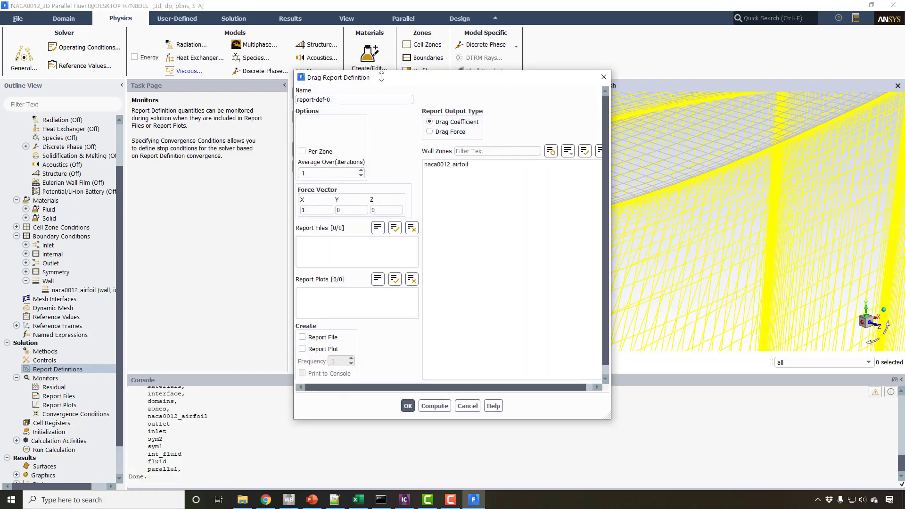
text(d)
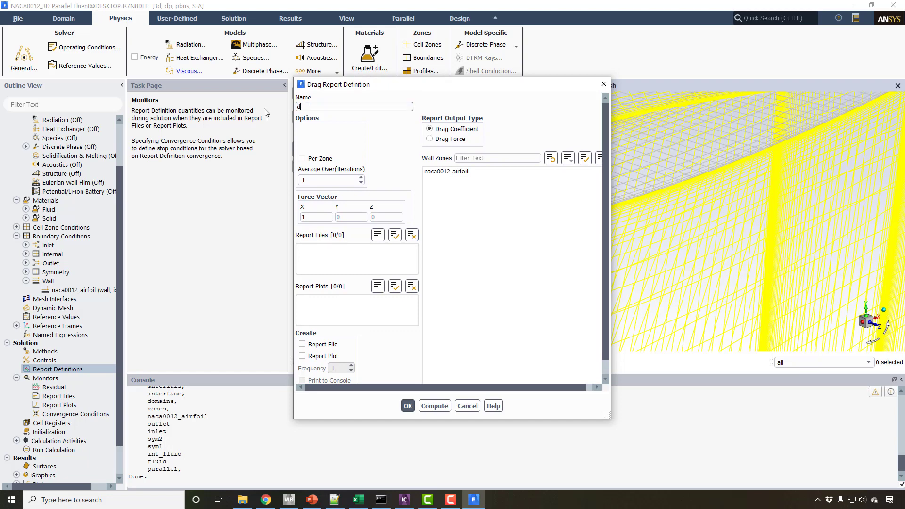
text(ragcoeff)
click(428, 171)
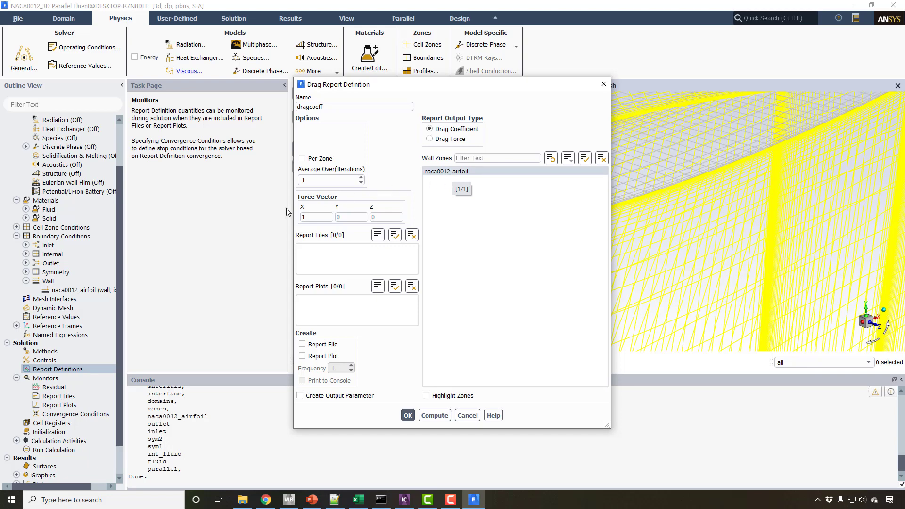
Check the drag report's force vector against the airfoil, and enable its report file, report plot and console printing.
click(317, 217)
drag(542, 84, 338, 107)
drag(493, 157, 521, 191)
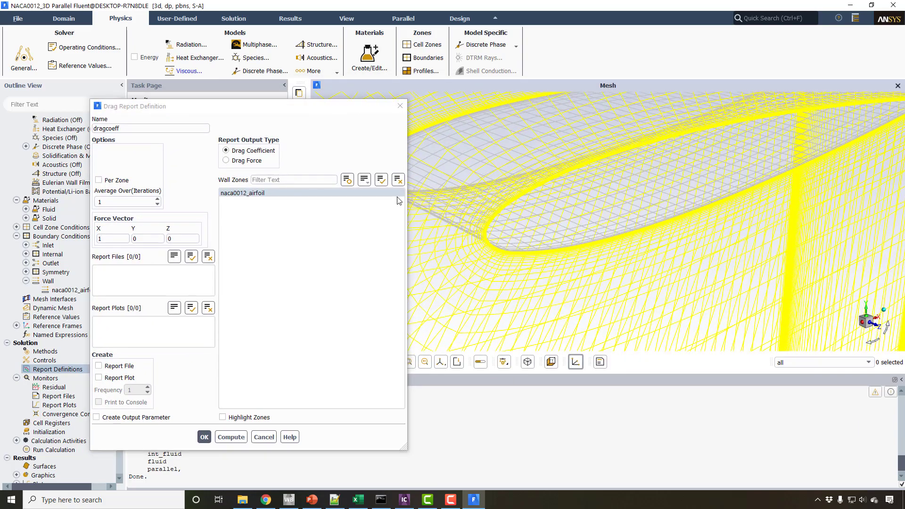
click(112, 238)
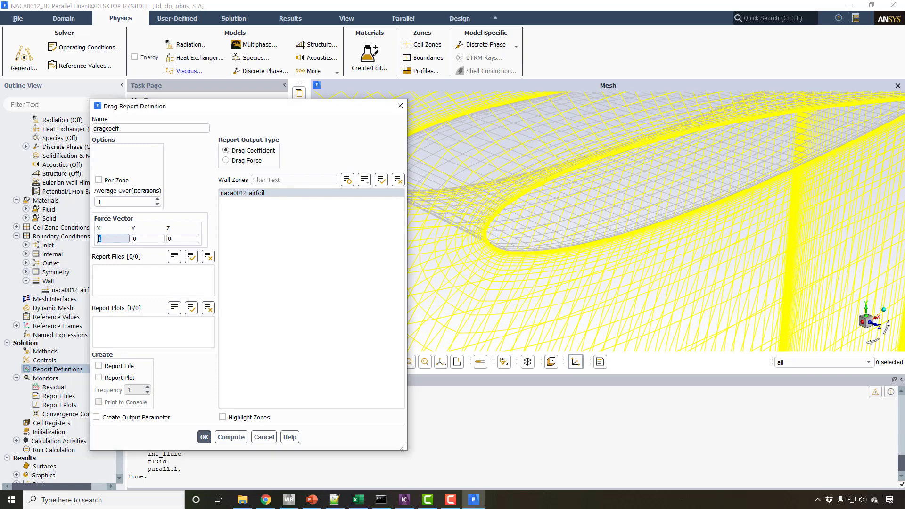
click(107, 367)
click(109, 378)
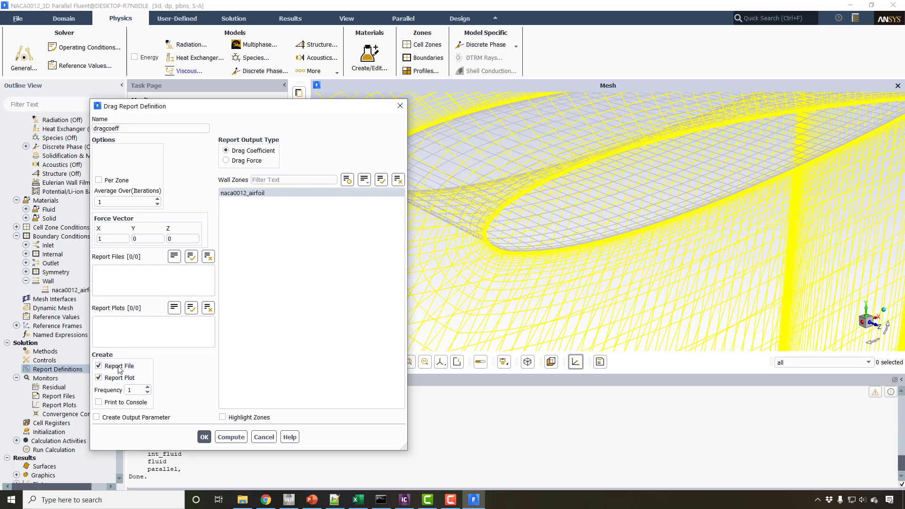
double_click(127, 390)
click(104, 402)
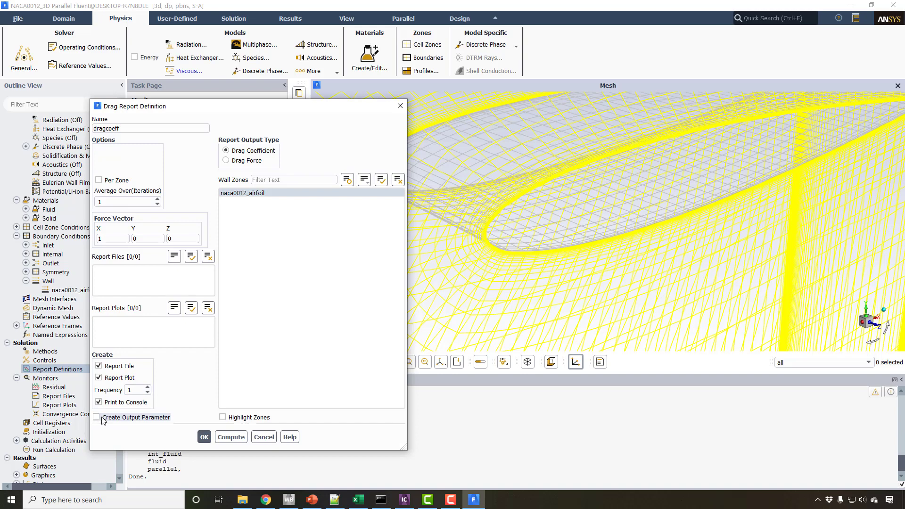
Save the dragcoeff report definition with its file, plot and console output options.
click(289, 501)
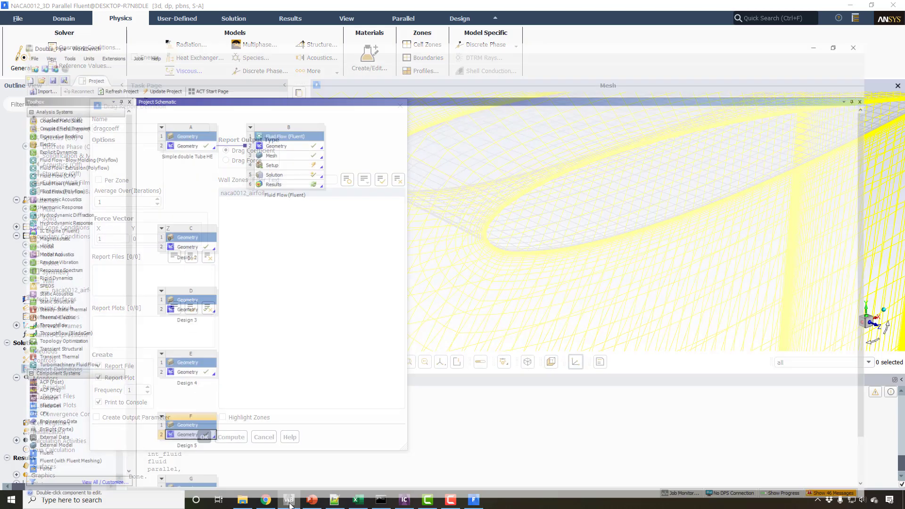
click(290, 505)
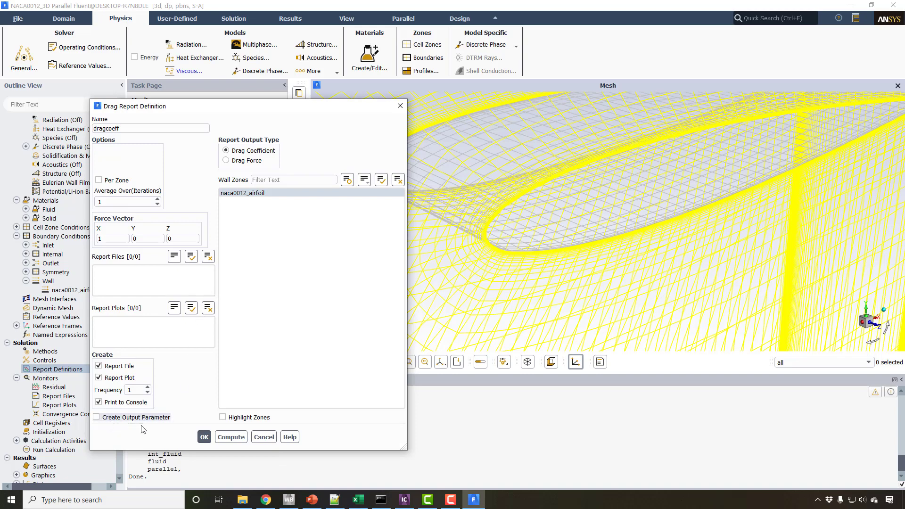
click(204, 438)
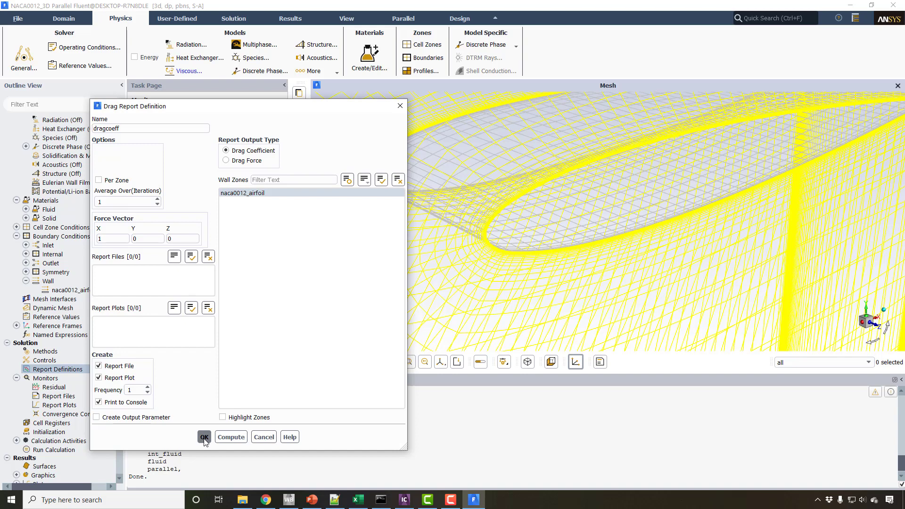
Start a new lift force report definition and check the X and Y components of its force vector.
right_click(51, 372)
mouse_move(71, 428)
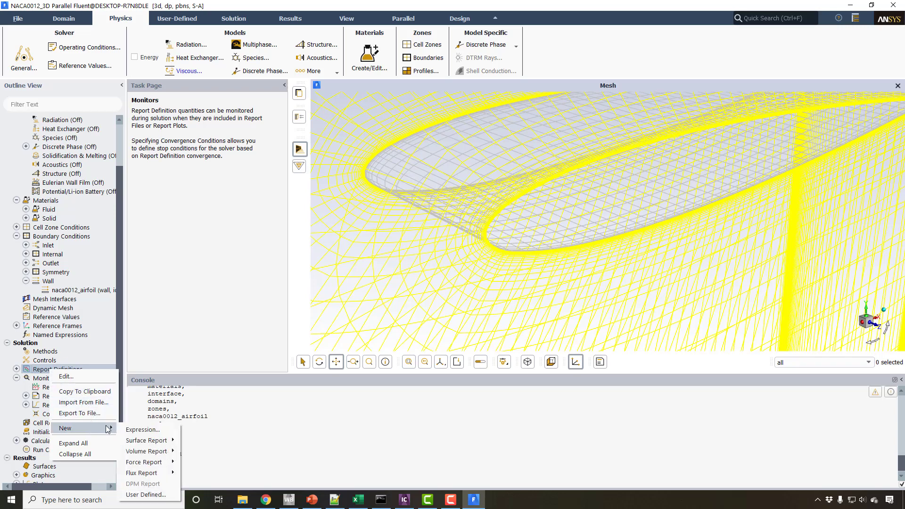
mouse_move(149, 462)
click(191, 472)
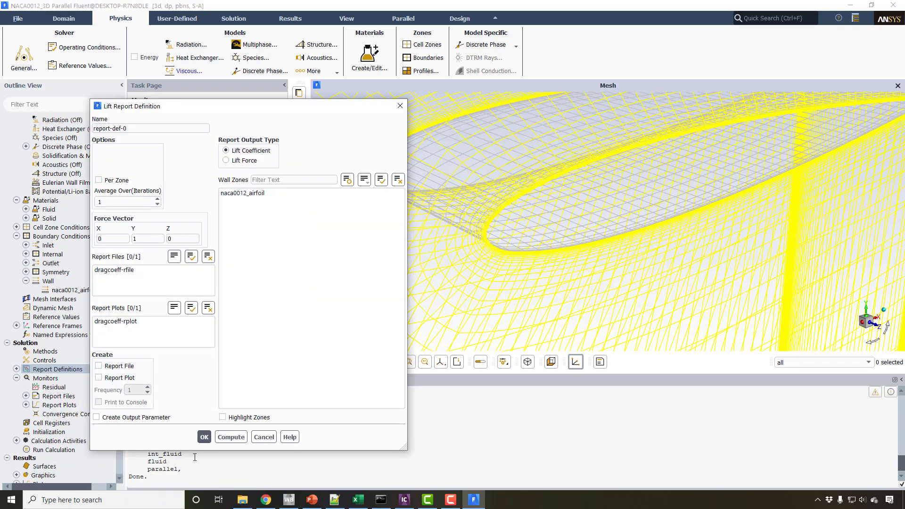
click(107, 238)
click(143, 238)
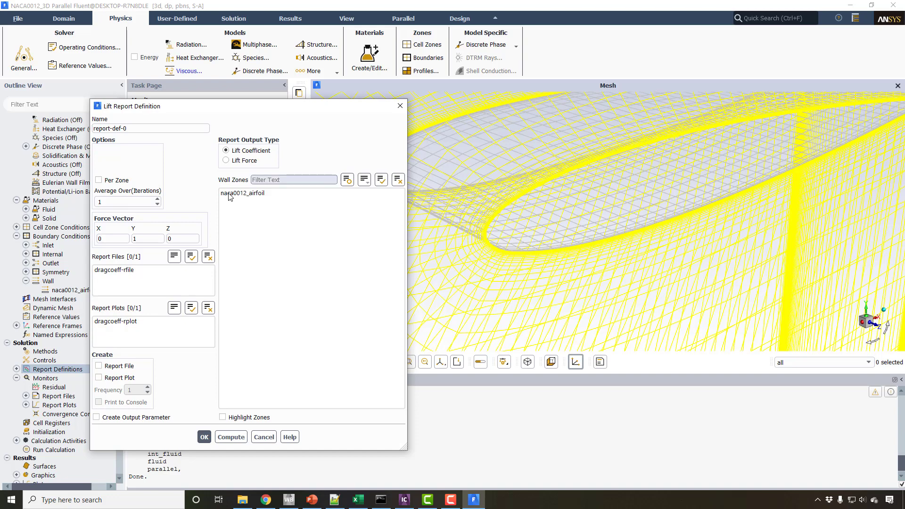
drag(110, 238, 96, 240)
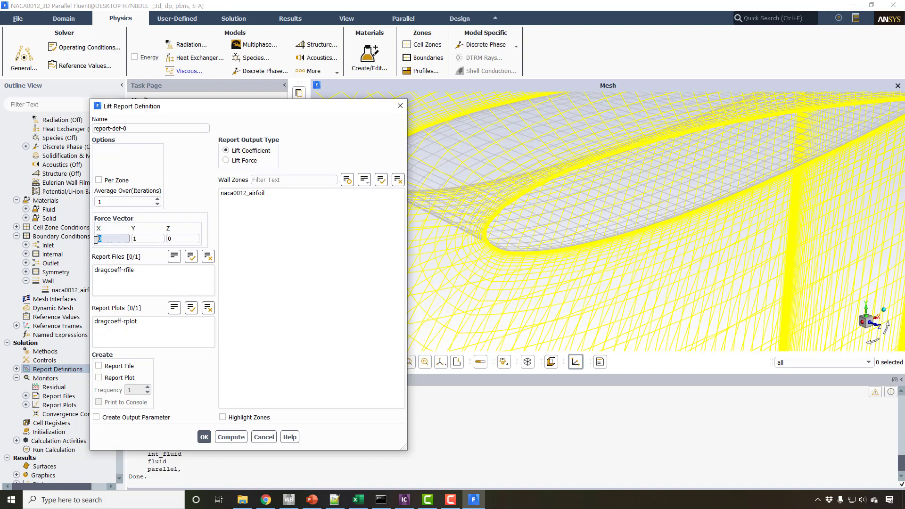
click(146, 238)
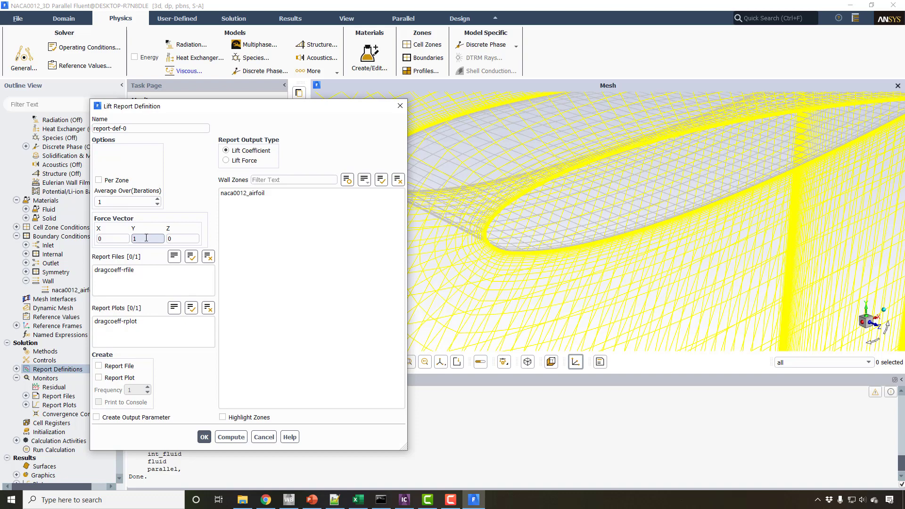
double_click(112, 239)
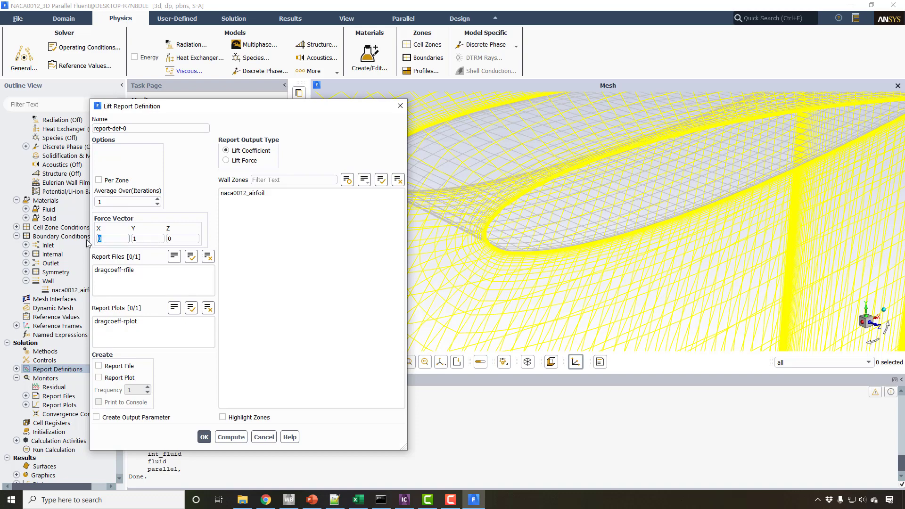
double_click(143, 239)
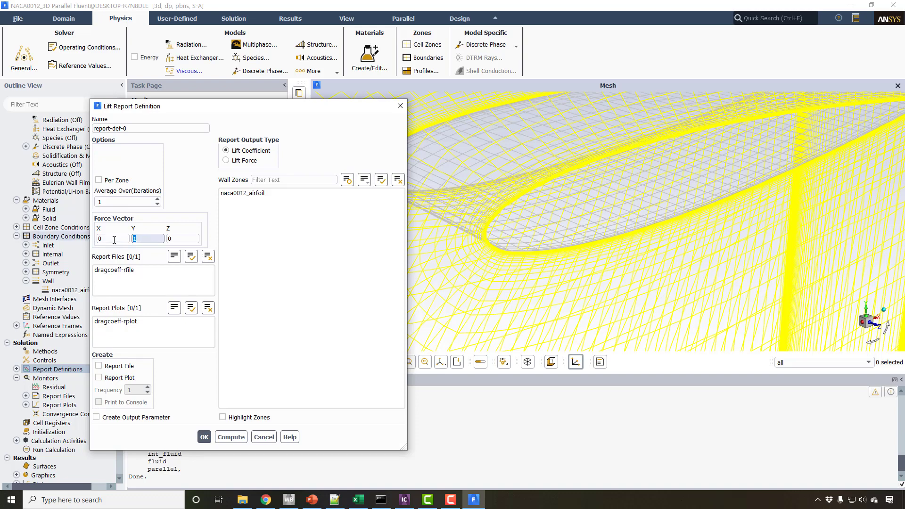
Enable the lift report's file, plot and console printing, and select the naca0012_airfoil wall zone.
click(99, 366)
click(100, 378)
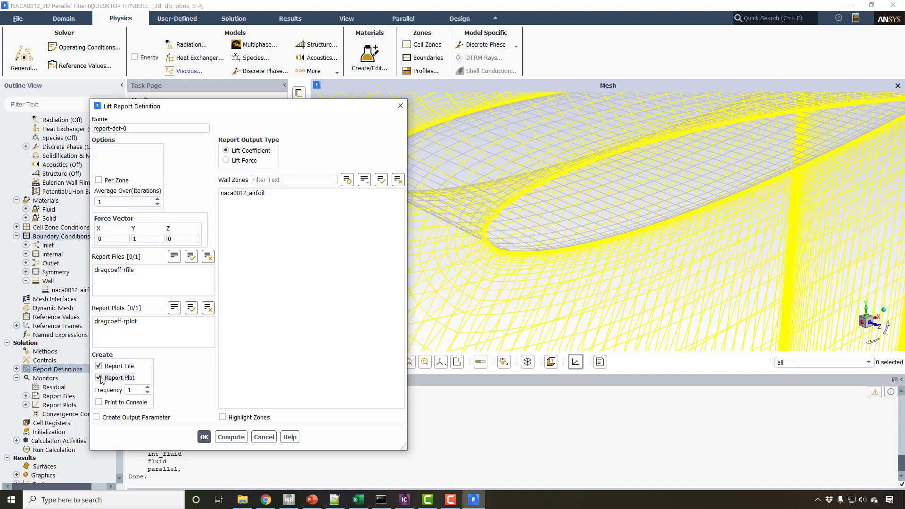
click(122, 403)
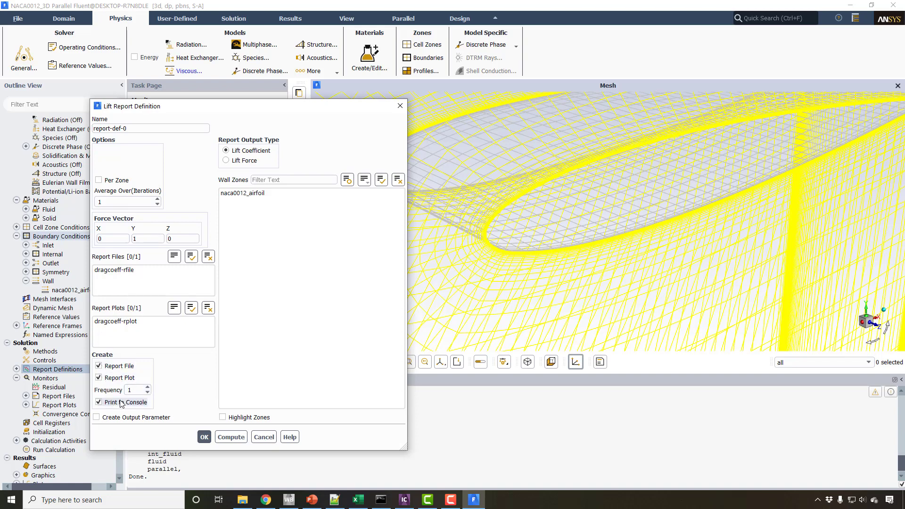
click(254, 194)
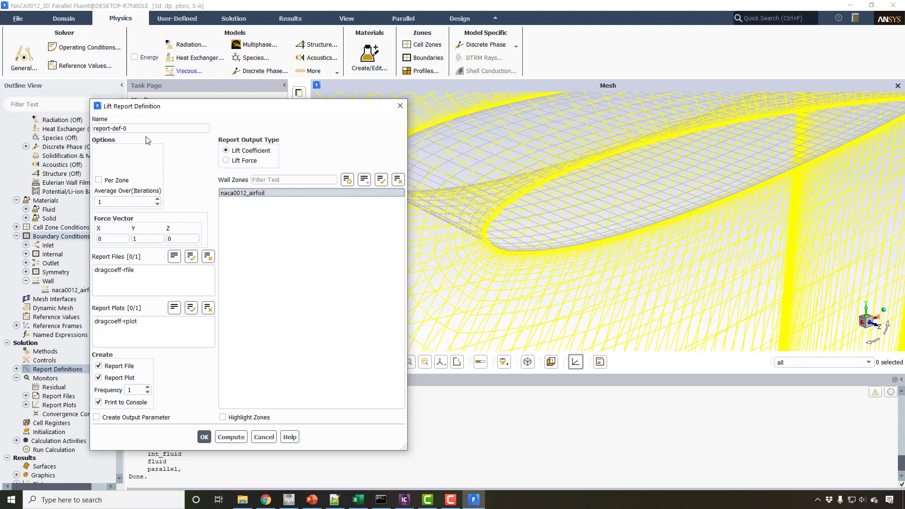
Name the lift report definition liftcoeff and save it.
drag(155, 129, 37, 126)
key(BackSpace)
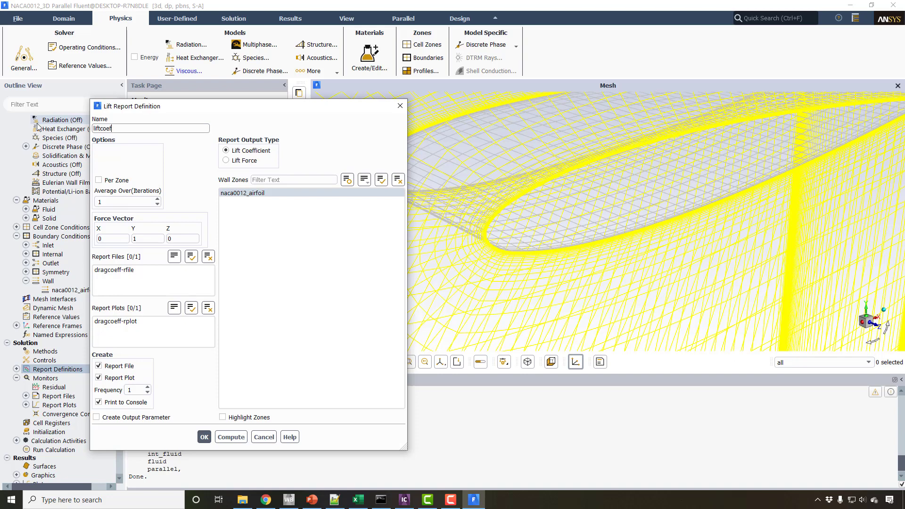
text(liftcoeff)
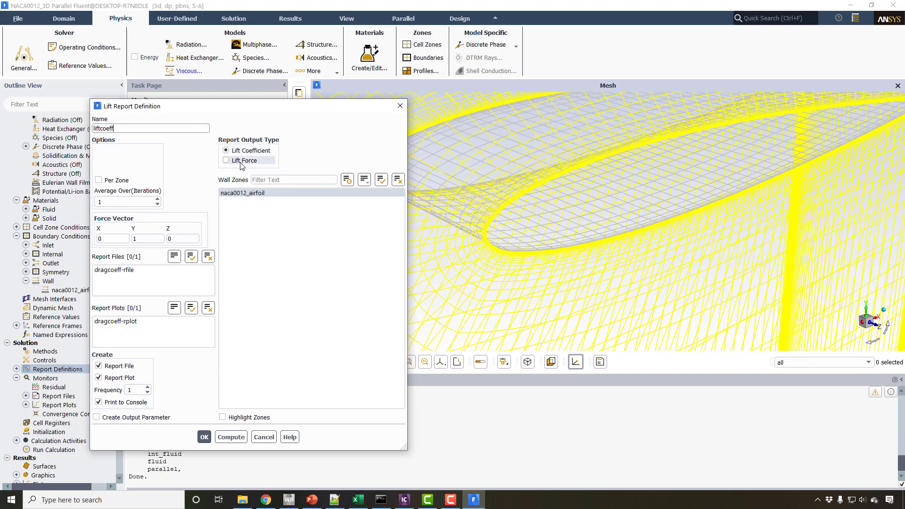
click(204, 436)
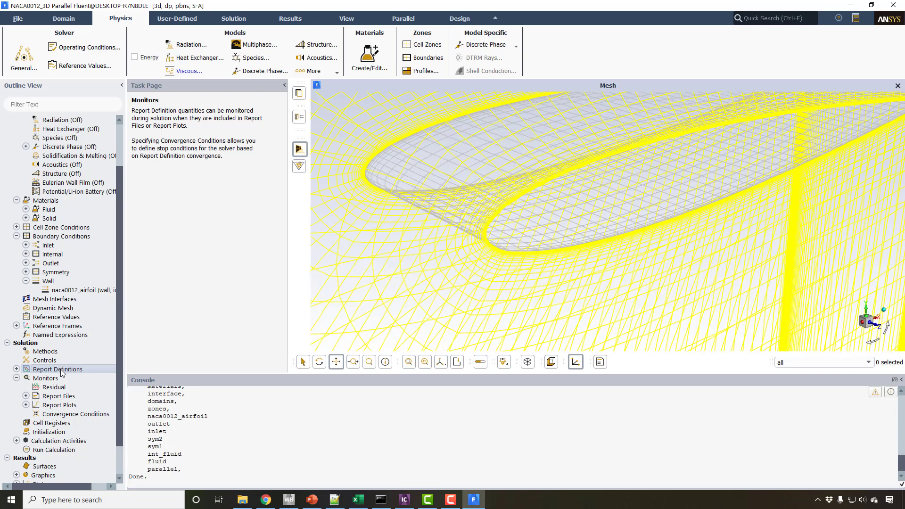
Compute the reference values from the inlet zone and check the reference velocity.
click(290, 20)
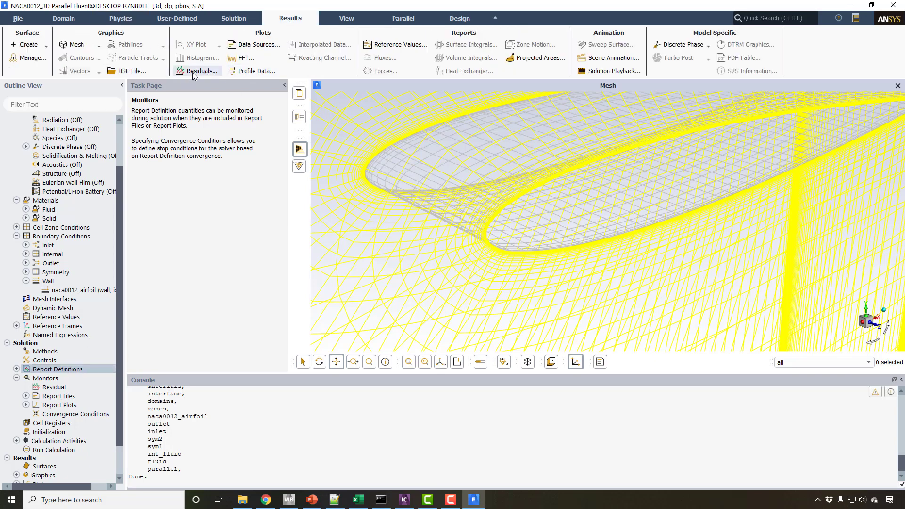
click(382, 45)
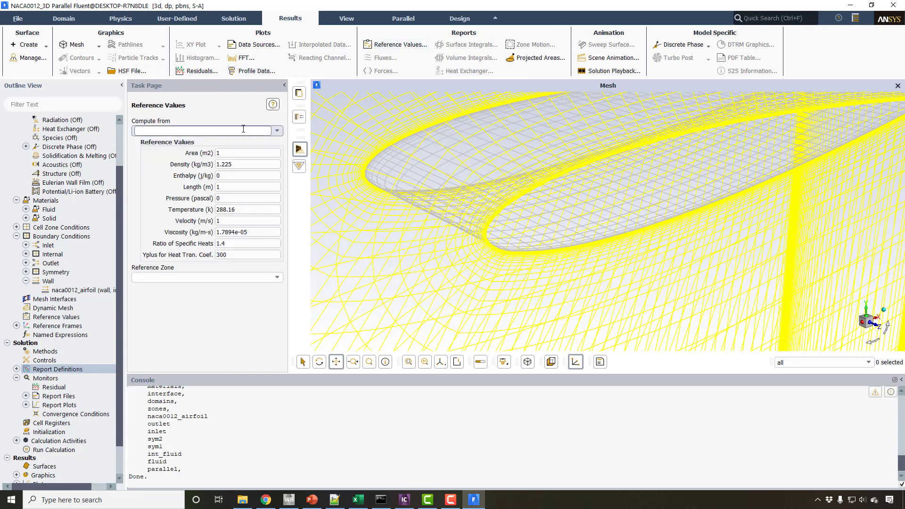
click(243, 130)
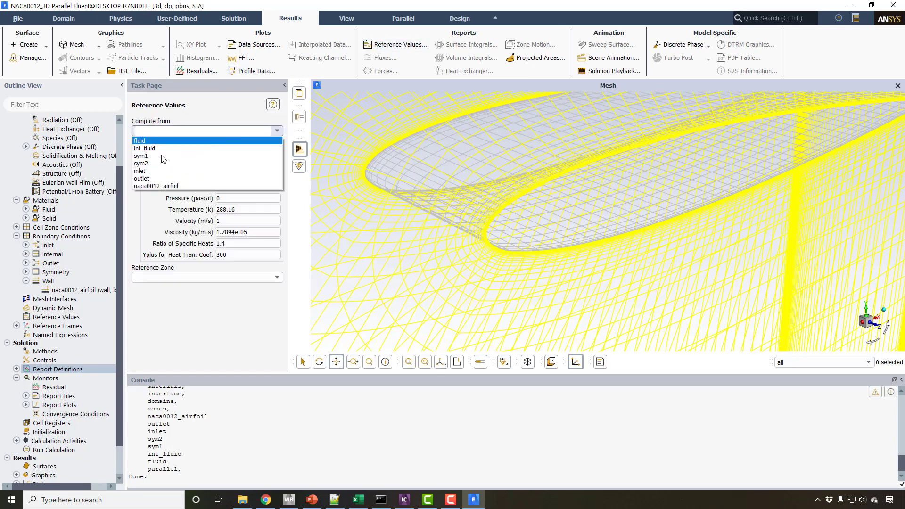
click(155, 171)
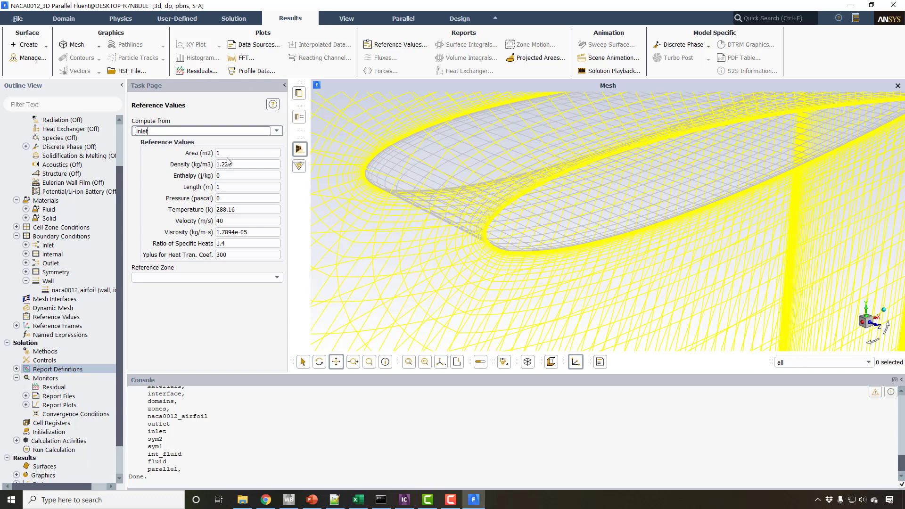
double_click(230, 218)
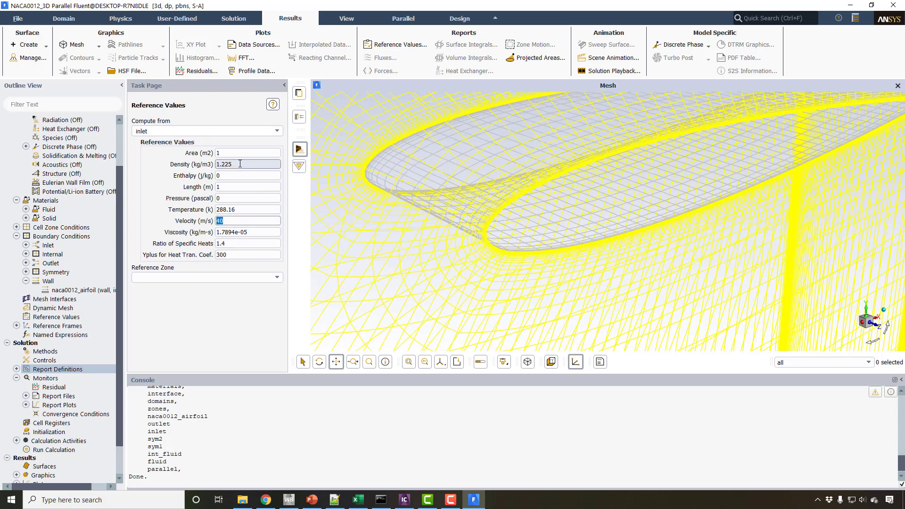
Set the reference area to 0.3 m2 and check the reference length.
double_click(230, 153)
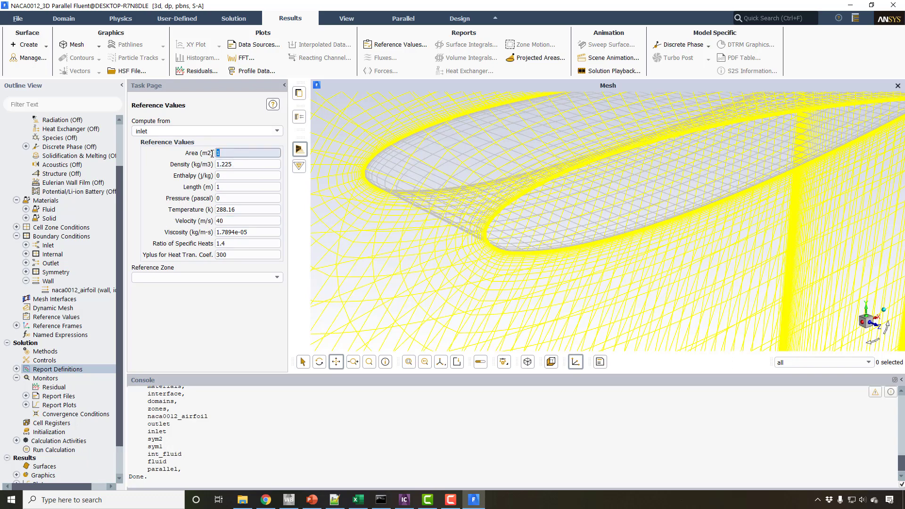
drag(438, 160, 425, 205)
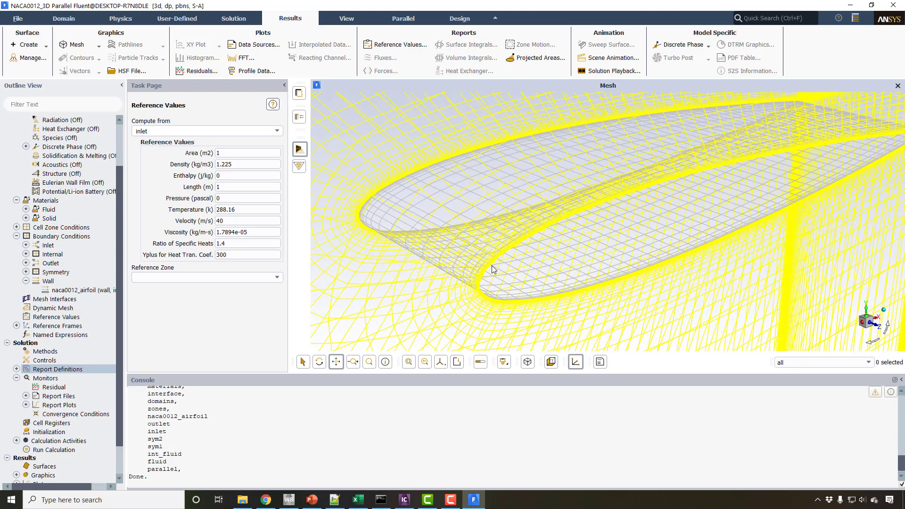
drag(494, 266, 457, 256)
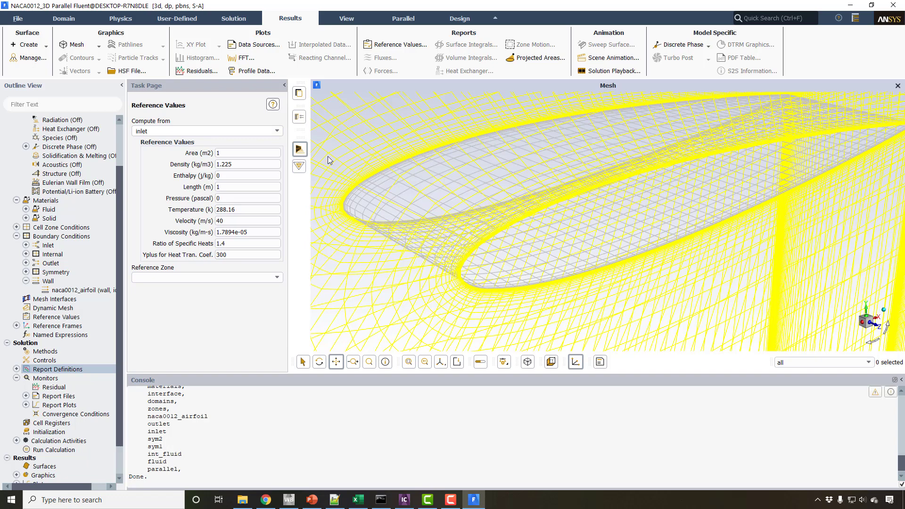
drag(223, 153, 212, 156)
text(0.3)
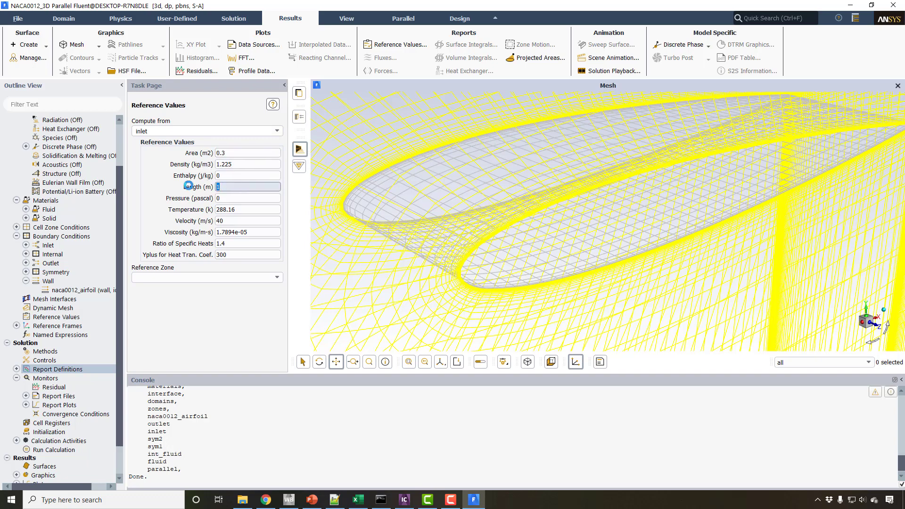
double_click(242, 188)
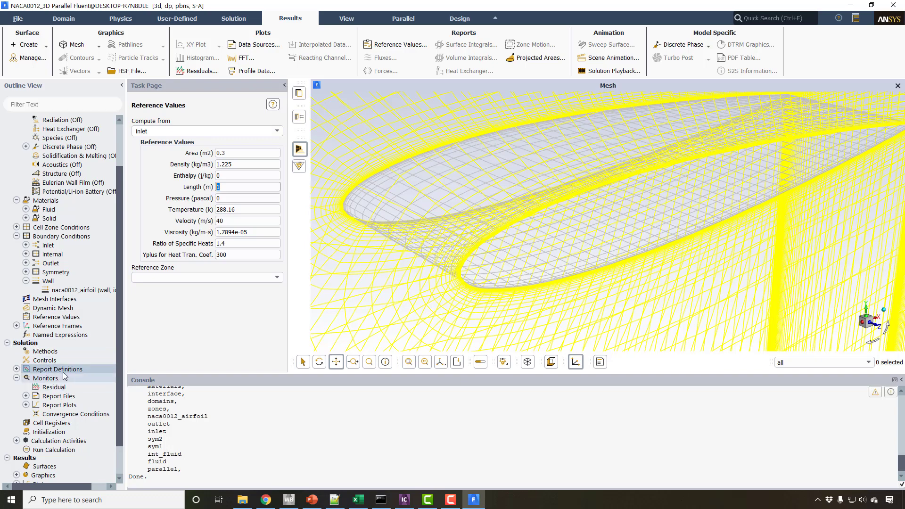
Initialize the solution with the Hybrid Initialization method.
click(49, 432)
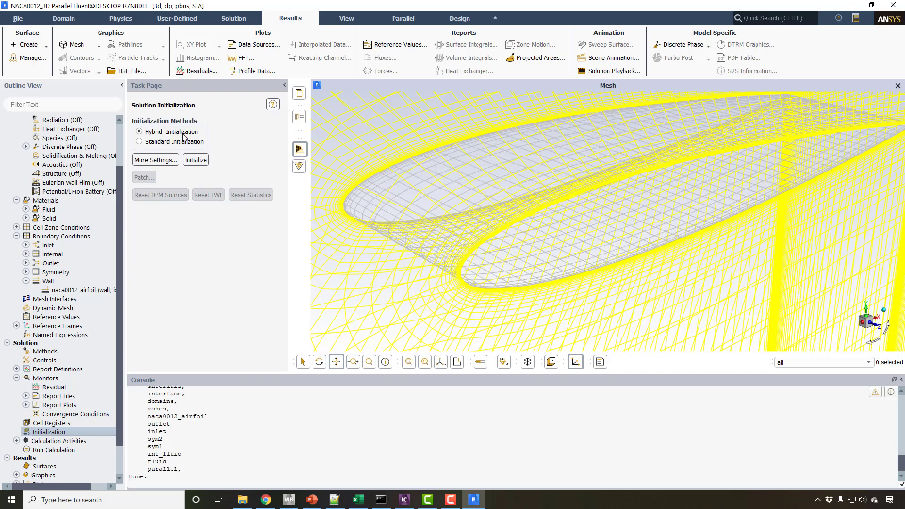
click(201, 162)
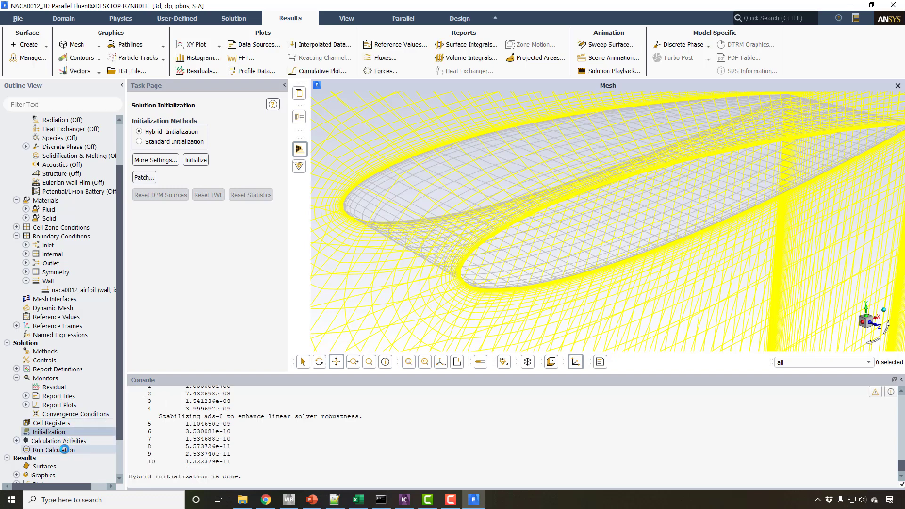
Write the case and data to the F: drive as NACA0012_3D.cas.h5, with the file type All Case/Data Files.
click(19, 20)
mouse_move(47, 46)
click(115, 69)
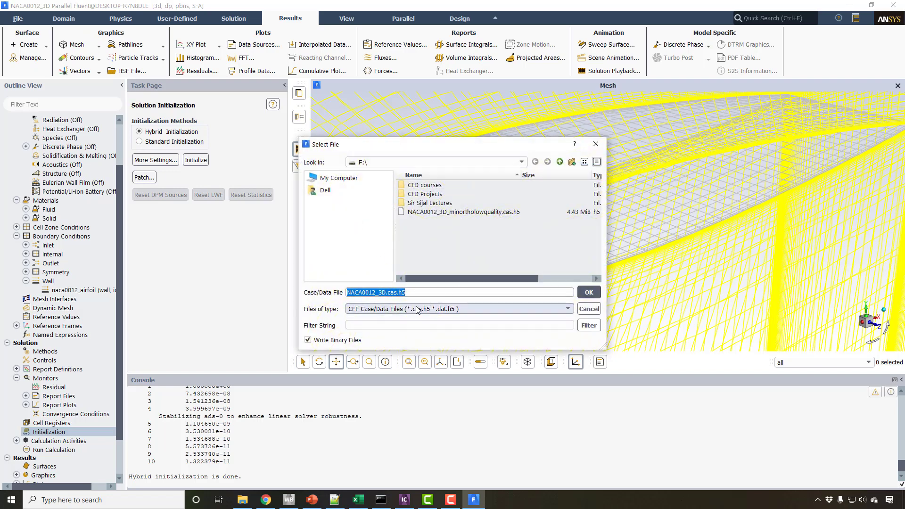
click(417, 310)
click(412, 325)
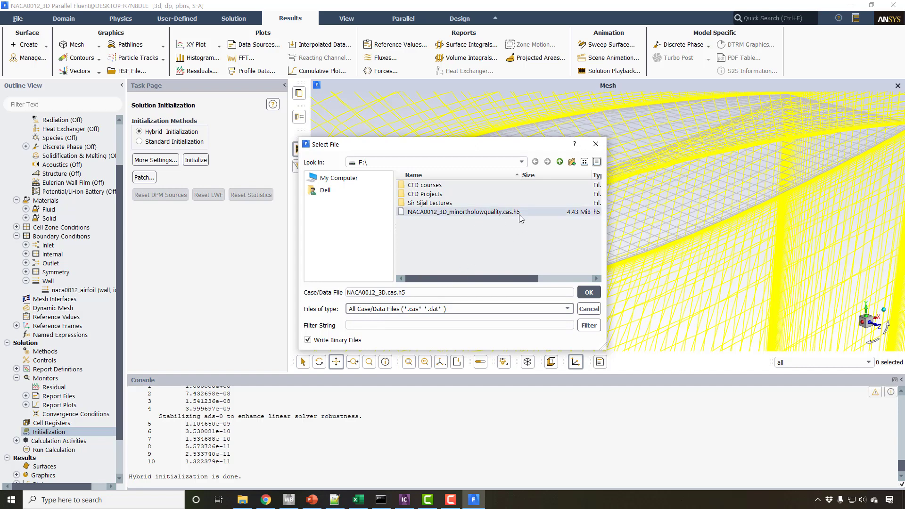
click(591, 292)
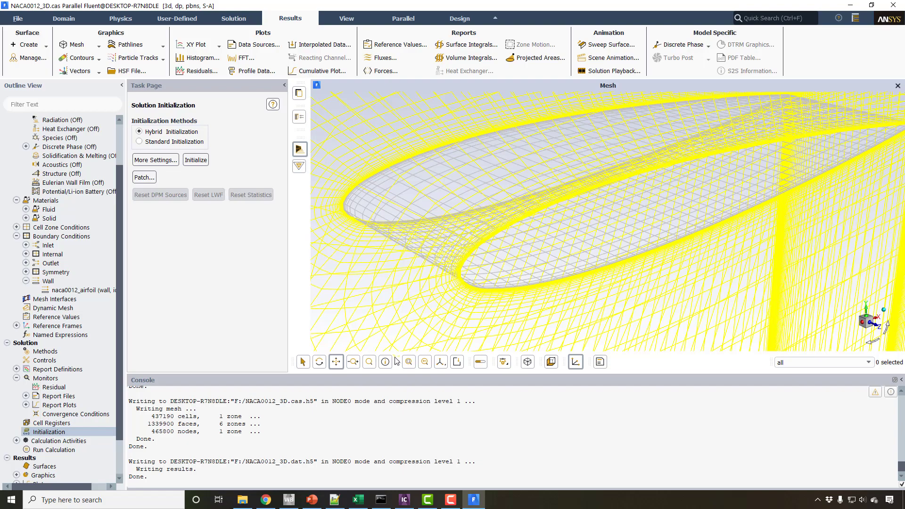
Set the number of iterations to 500 and start the calculation.
mouse_move(431, 230)
mouse_down()
mouse_move(433, 218)
mouse_move(434, 242)
mouse_up()
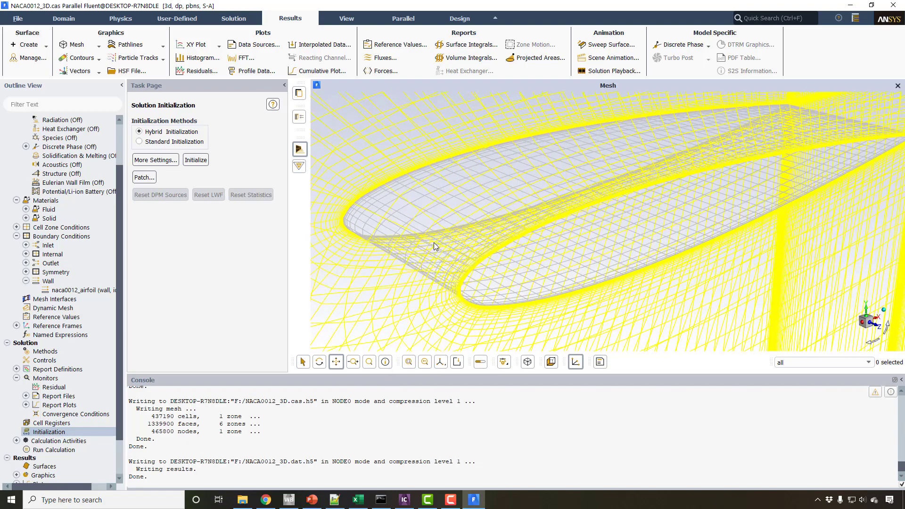
click(53, 450)
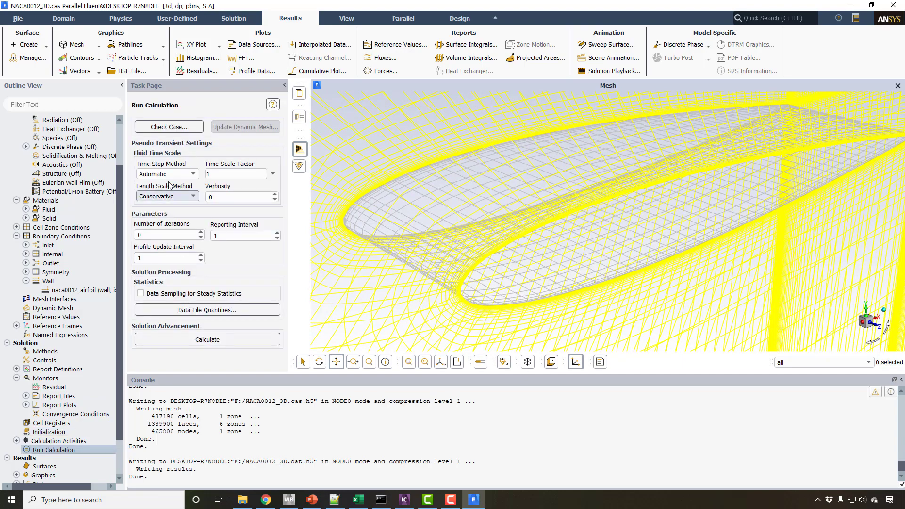
drag(159, 236, 81, 249)
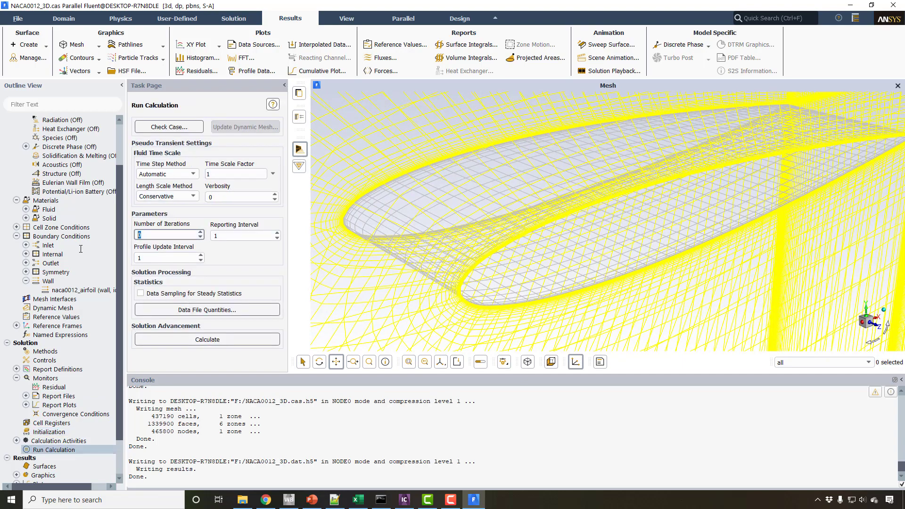
text(500)
click(186, 339)
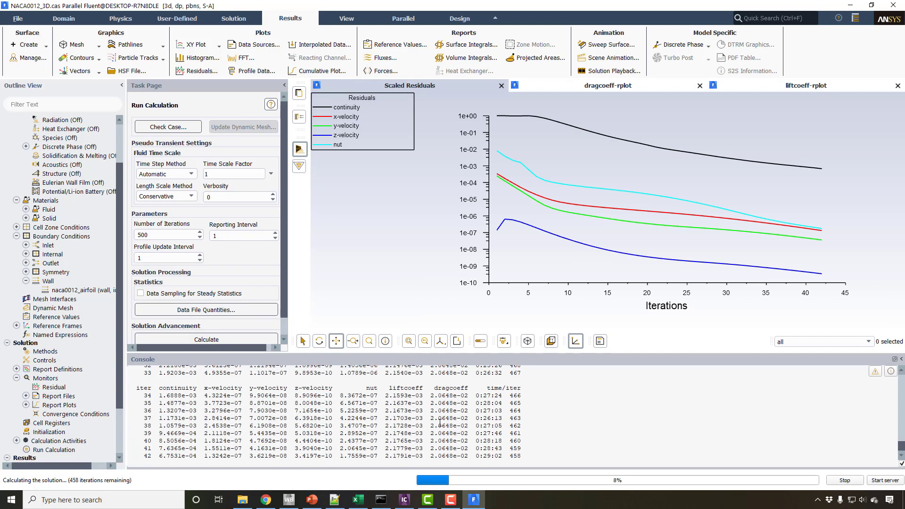
Stop the running calculation and display the lift coefficient plot.
click(845, 480)
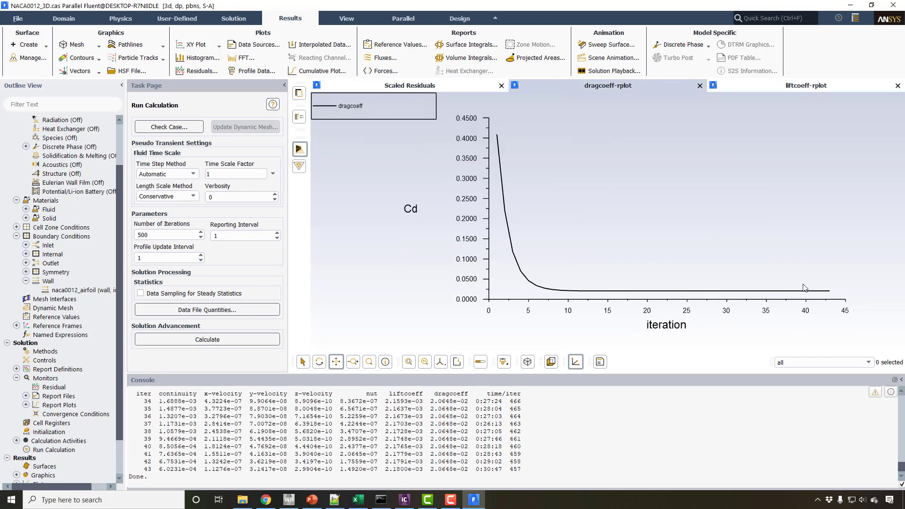
click(746, 86)
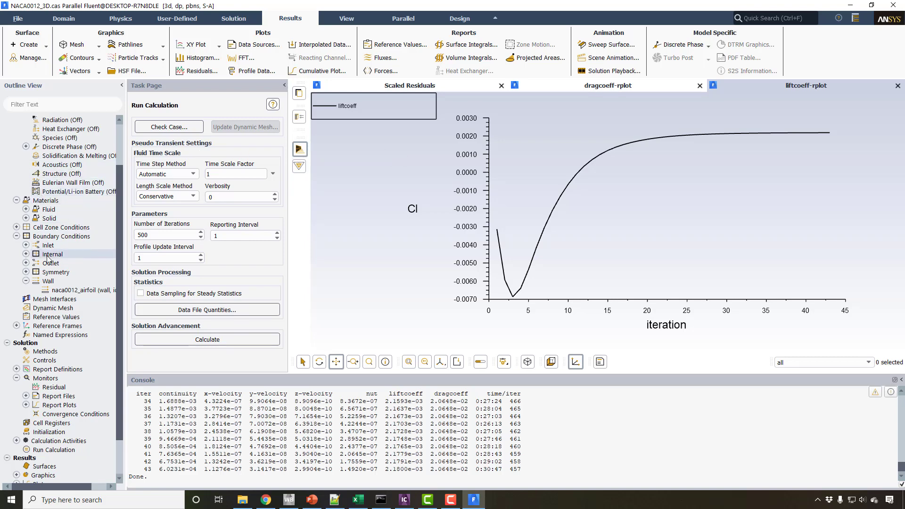
Set the momentum spatial discretization in the solution methods to Second Order Upwind.
scroll(46, 226, up, 2)
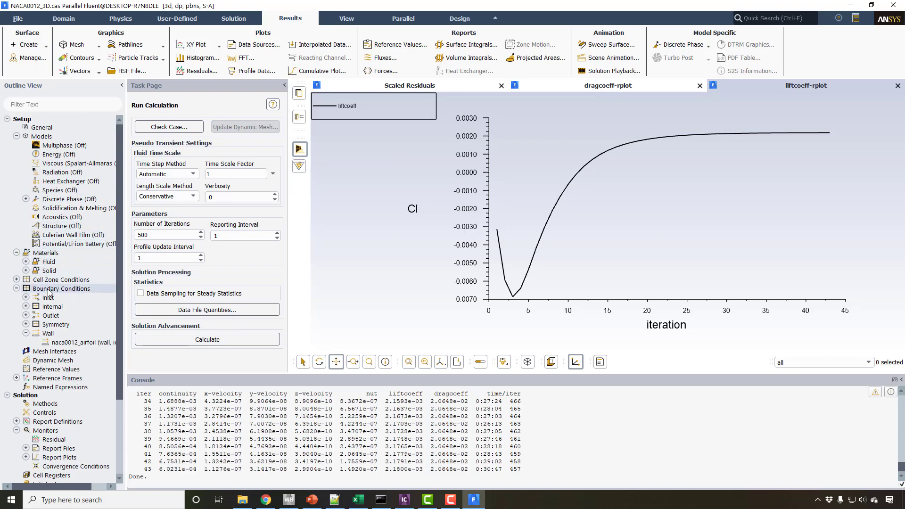
scroll(51, 377, down, 1)
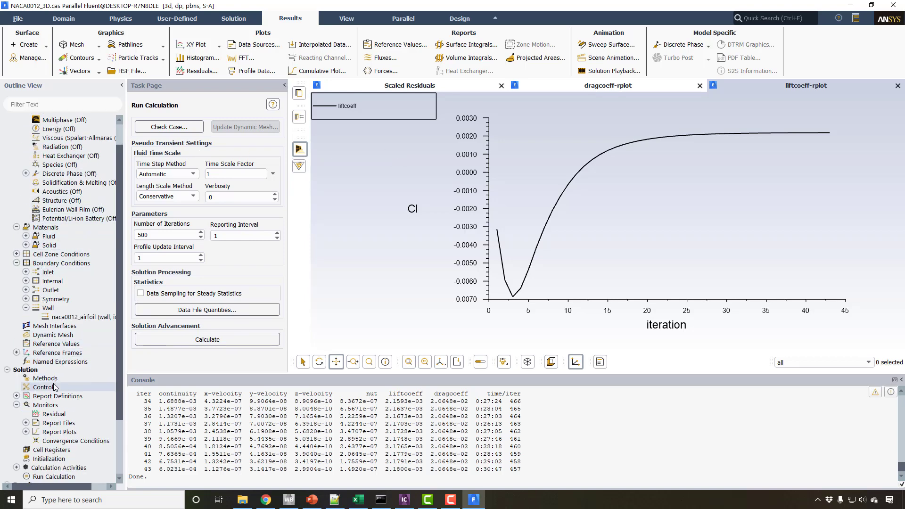
double_click(45, 387)
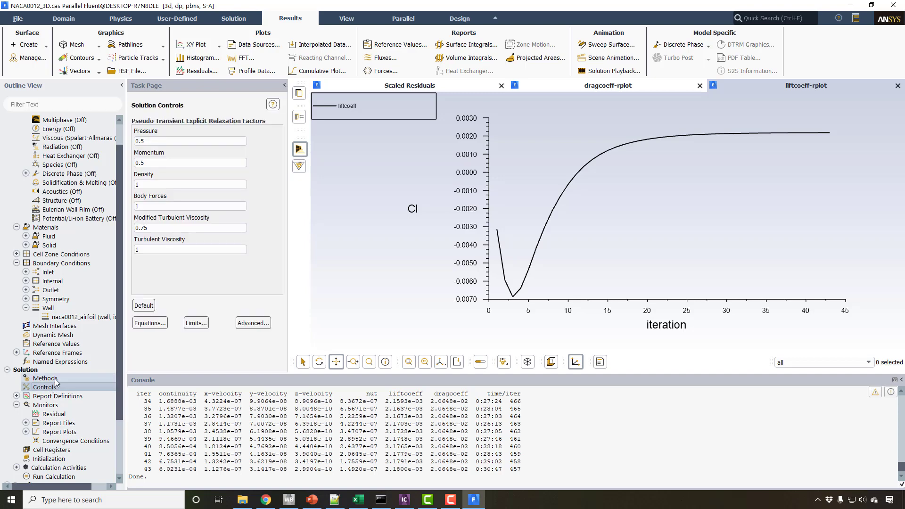
double_click(54, 380)
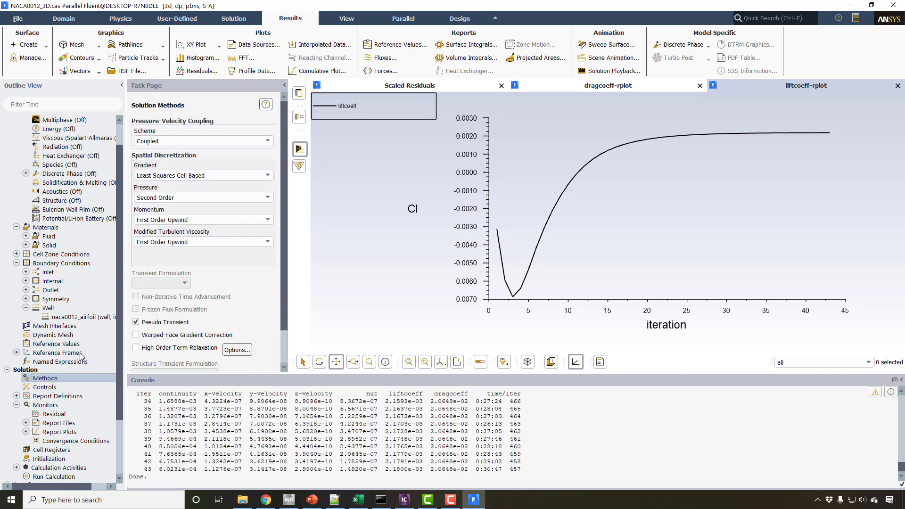
click(178, 223)
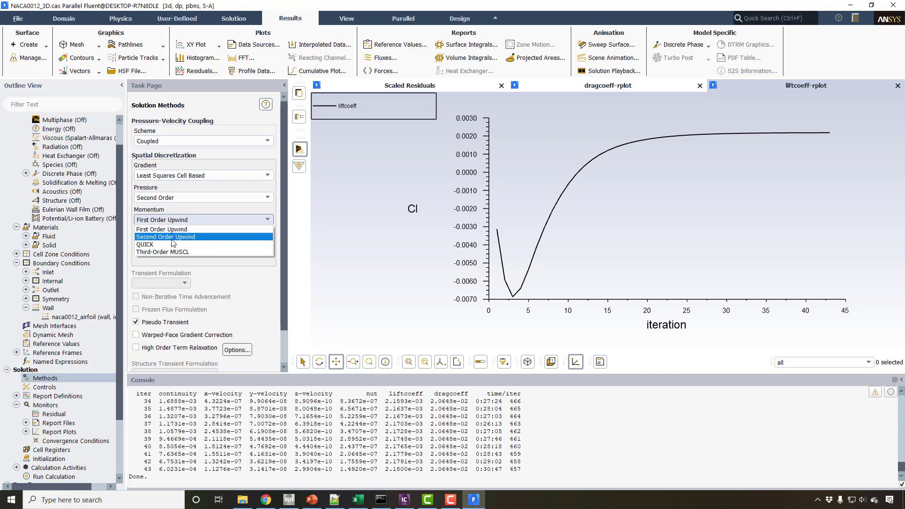
click(172, 238)
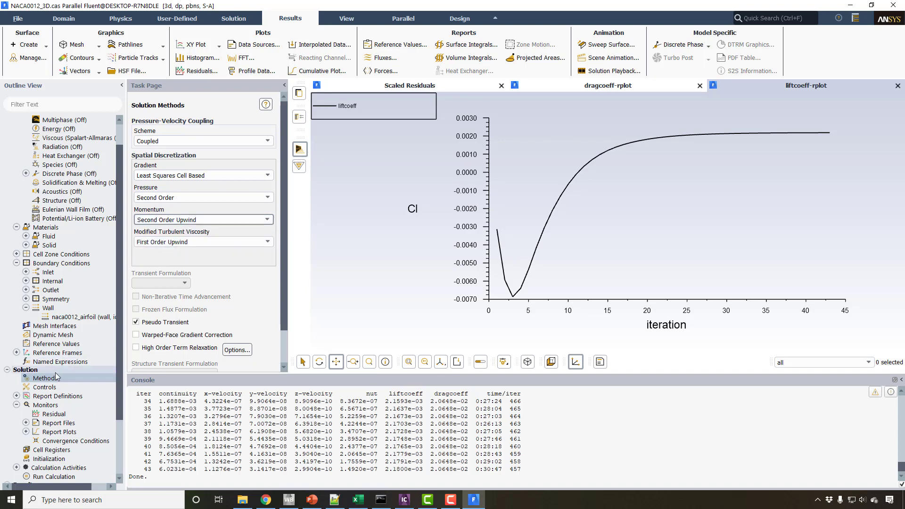
Overwrite NACA0012_3D.cas.h5 and its data on the F: drive with file type All Case/Data Files, and restart the calculation.
scroll(54, 391, down, 3)
double_click(66, 403)
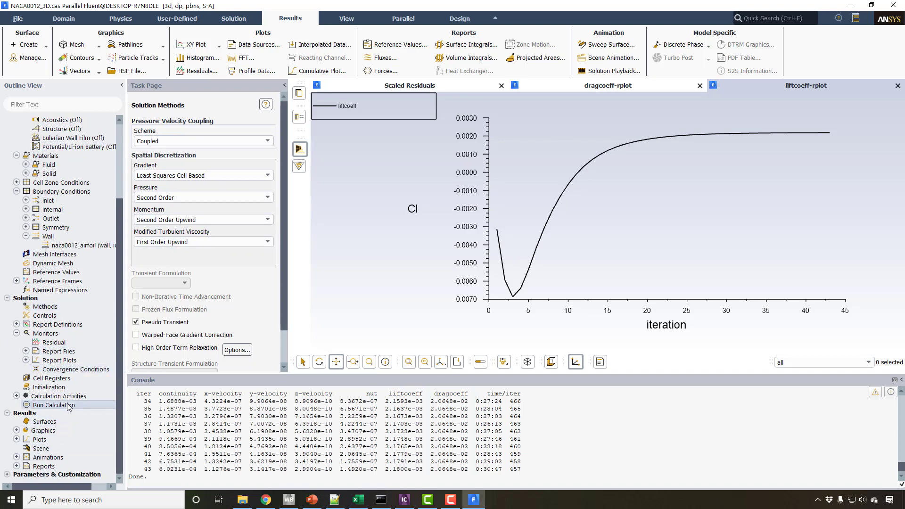
click(25, 26)
mouse_move(33, 40)
click(84, 66)
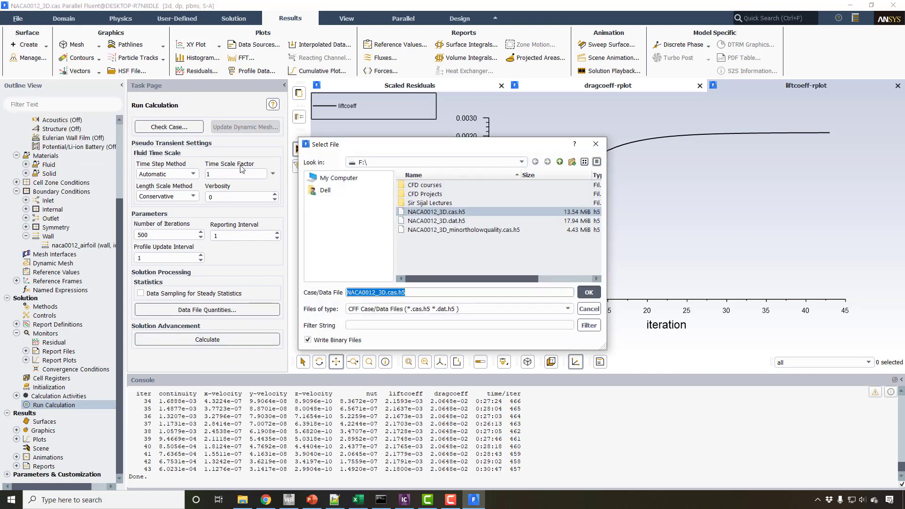
click(415, 307)
click(404, 328)
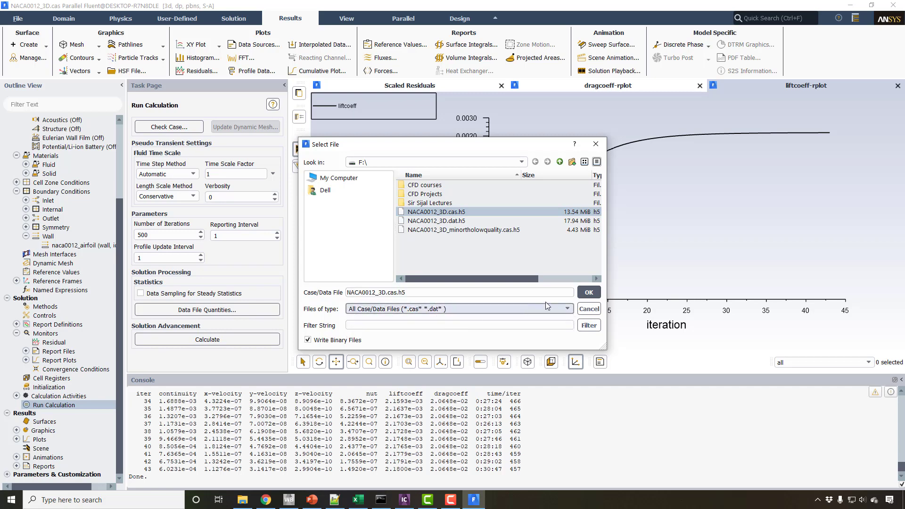
click(589, 292)
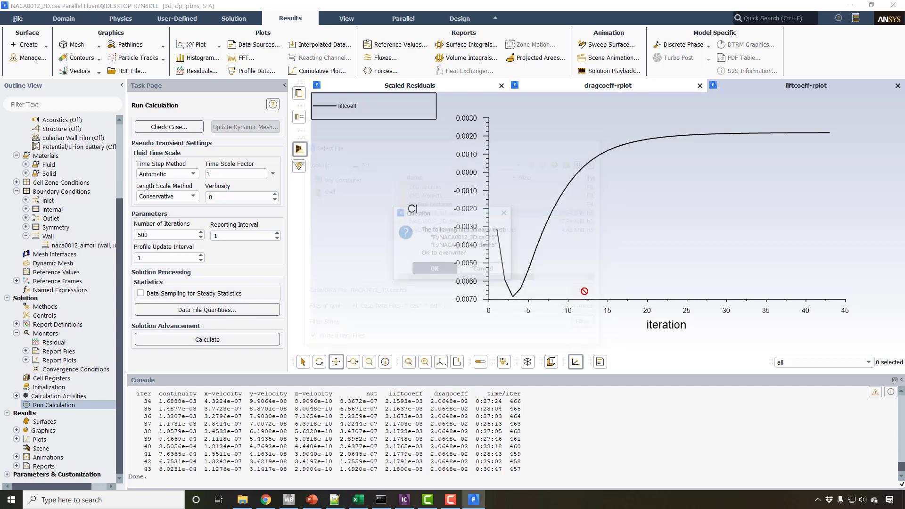
click(442, 268)
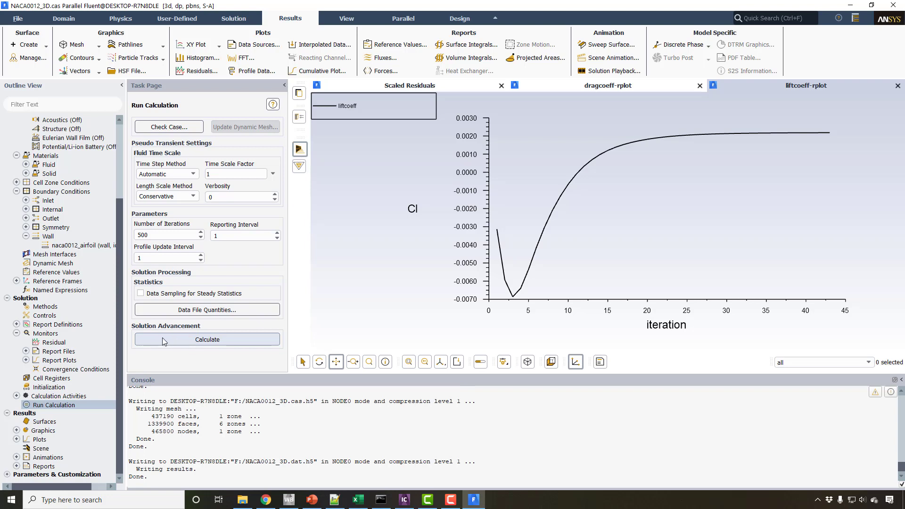
click(166, 337)
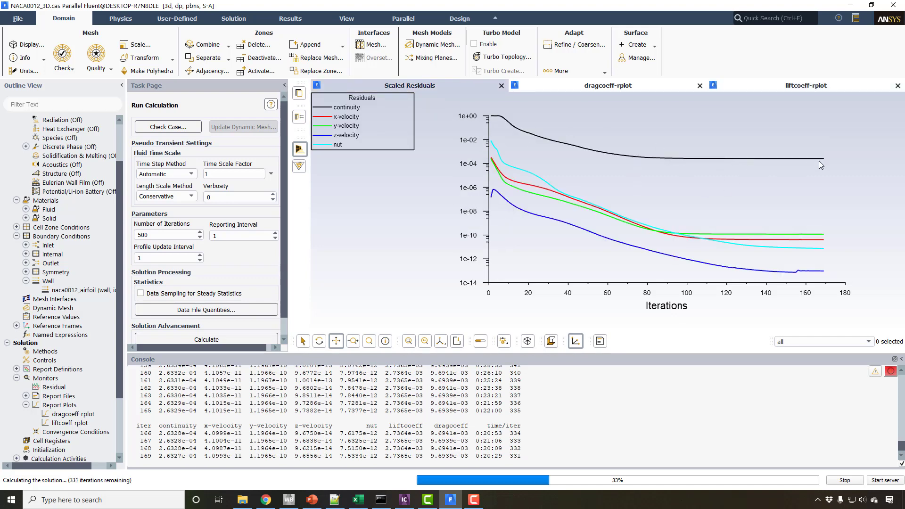
Check the drag and lift coefficient plots during the run and stop the calculation.
click(638, 89)
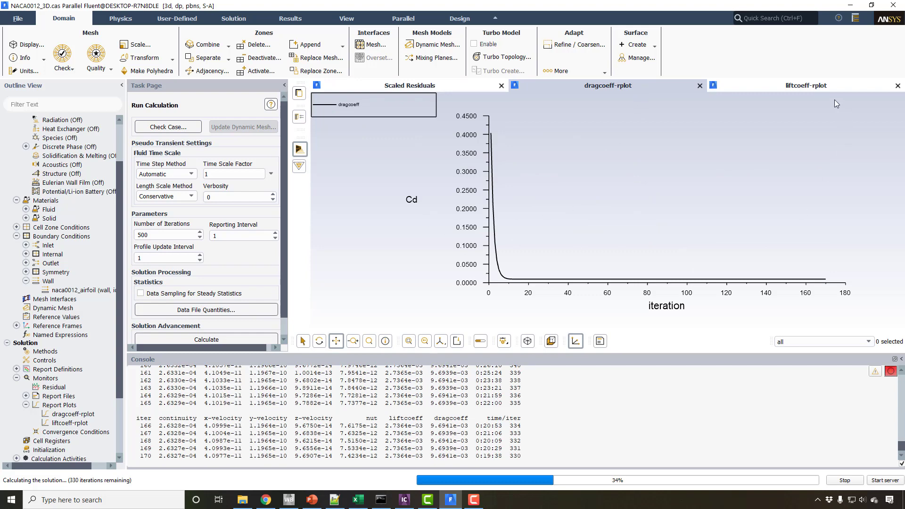
click(817, 91)
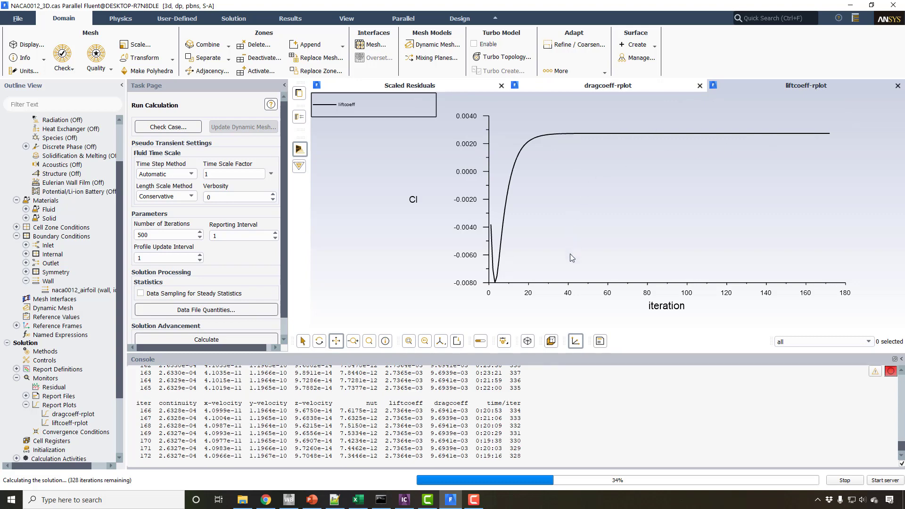
click(599, 88)
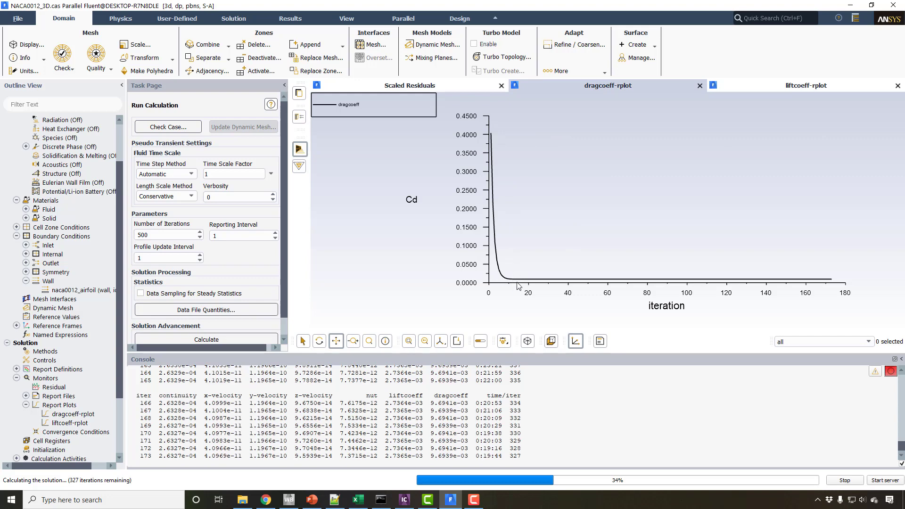
click(839, 480)
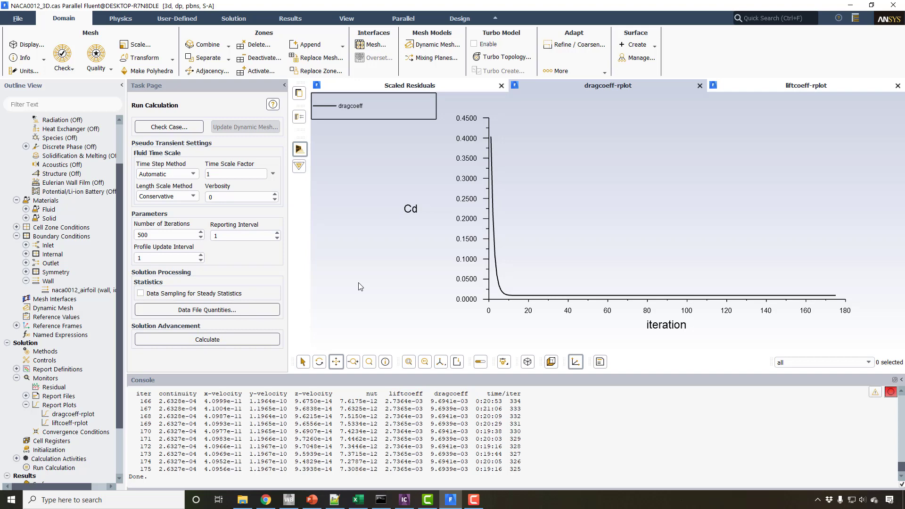
Write the case and data as NACA0012_3D with file type All Case/Data Files, overwriting the existing files on the F: drive.
click(21, 21)
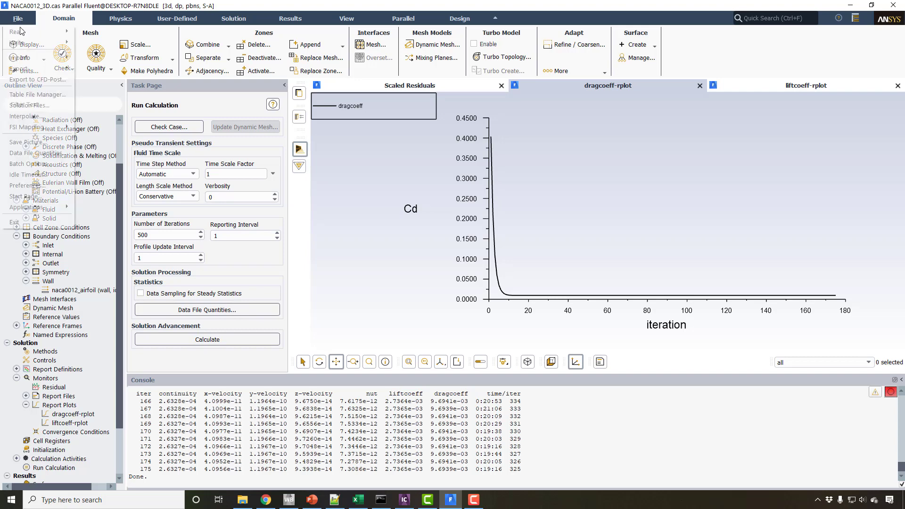
mouse_move(26, 46)
click(102, 66)
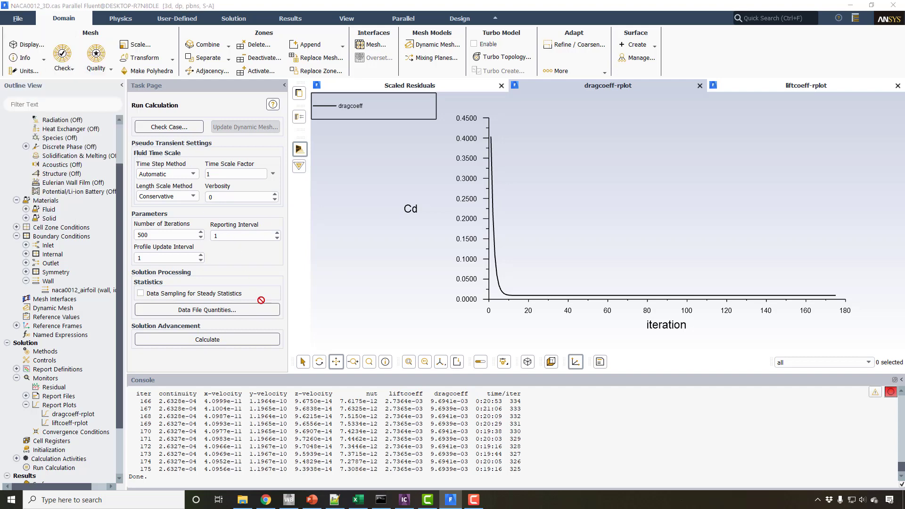
click(377, 309)
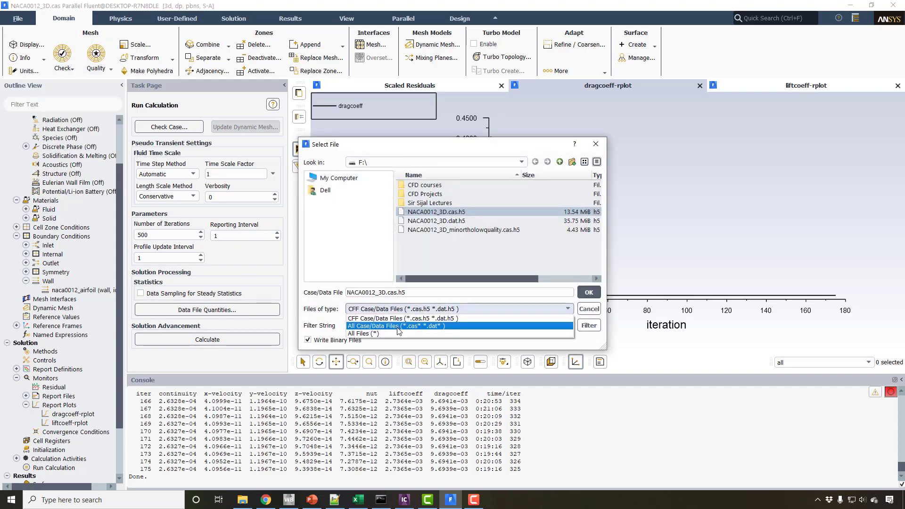
click(398, 326)
click(383, 293)
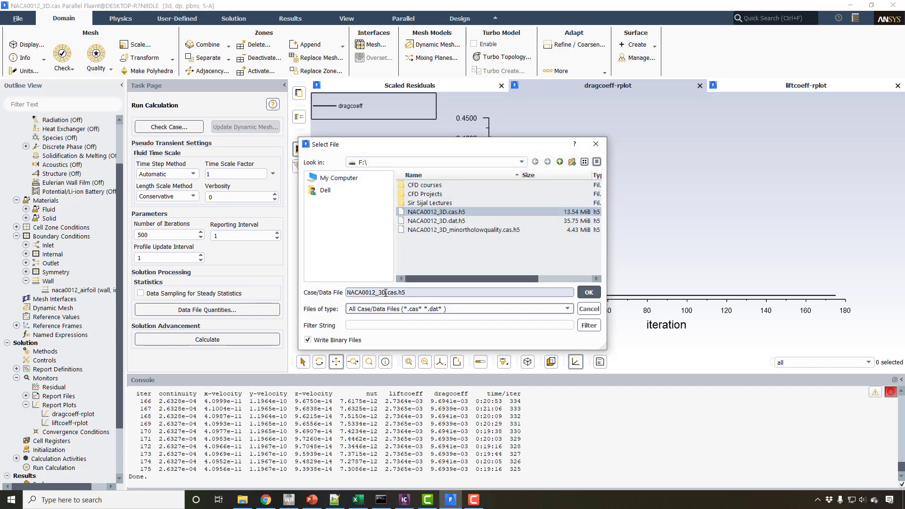
key(shift+End)
key(BackSpace)
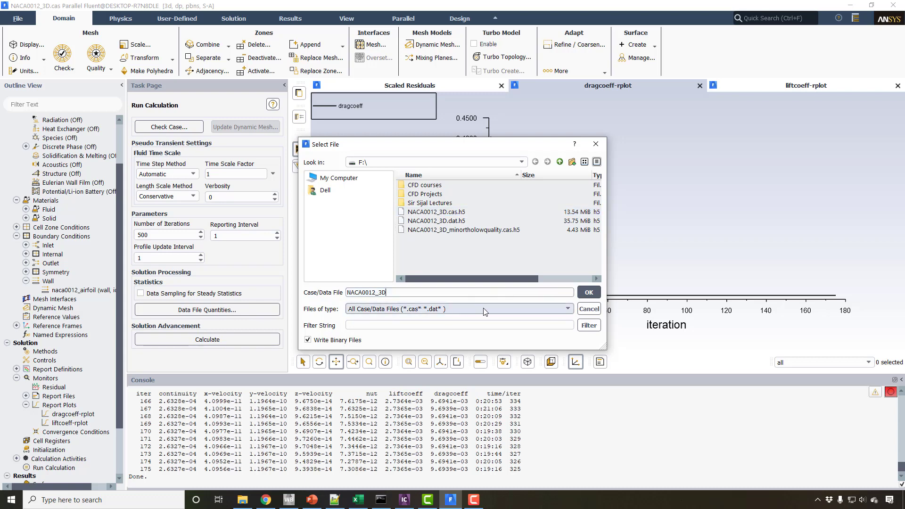
click(588, 292)
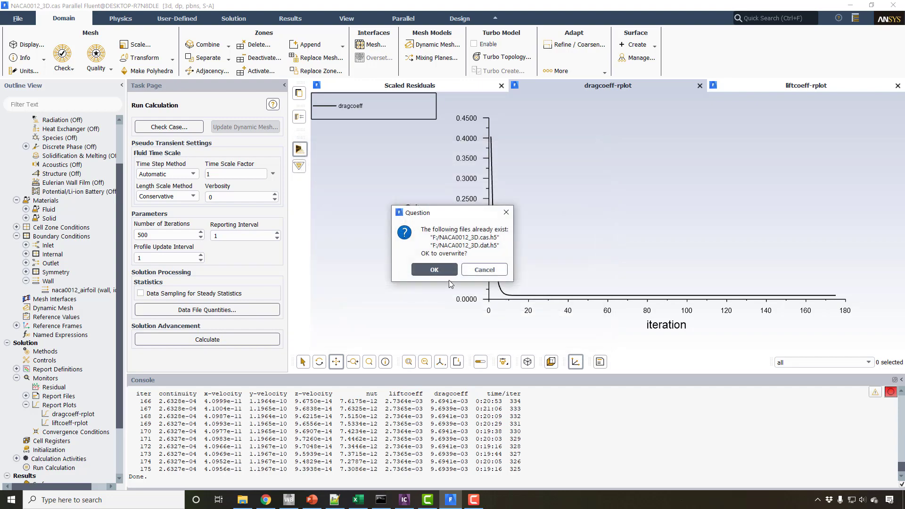
click(434, 268)
Switch to File Explorer and look through the saved case, data, mesh and report files on the F: drive.
click(241, 498)
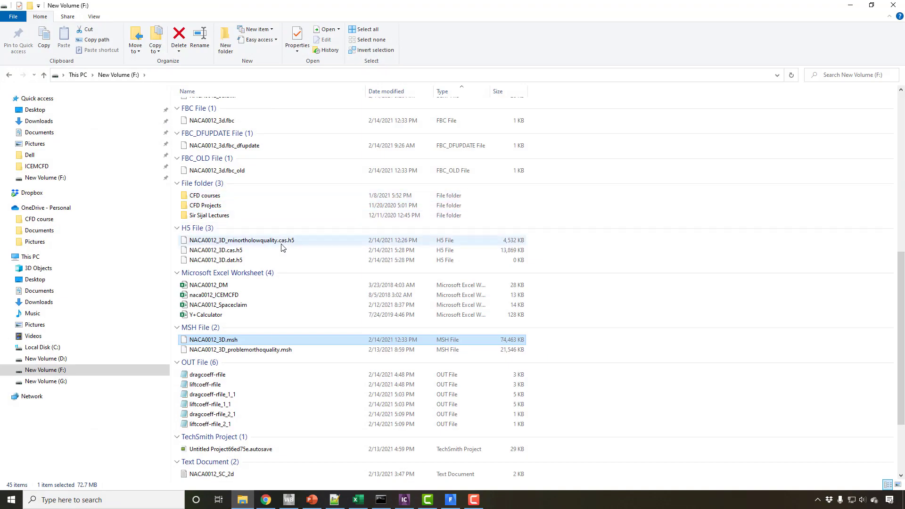
scroll(278, 226, up, 10)
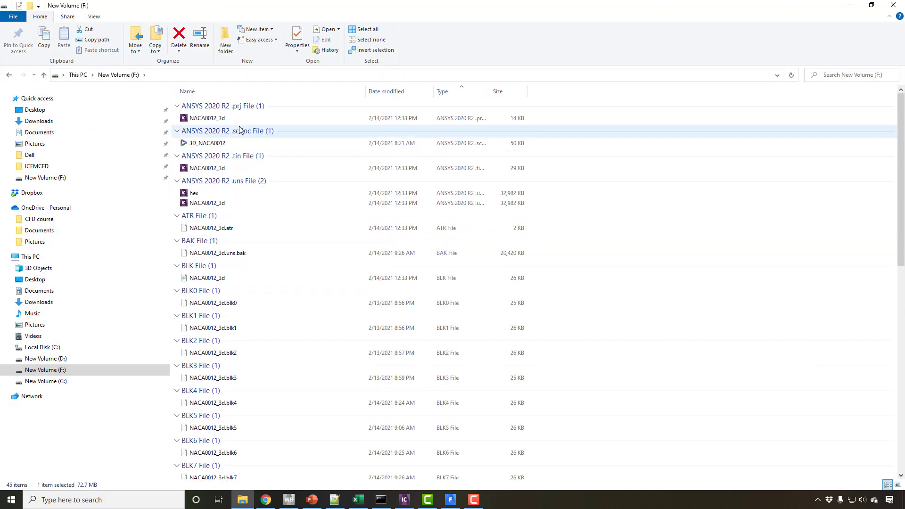
scroll(241, 234, down, 3)
scroll(240, 235, down, 16)
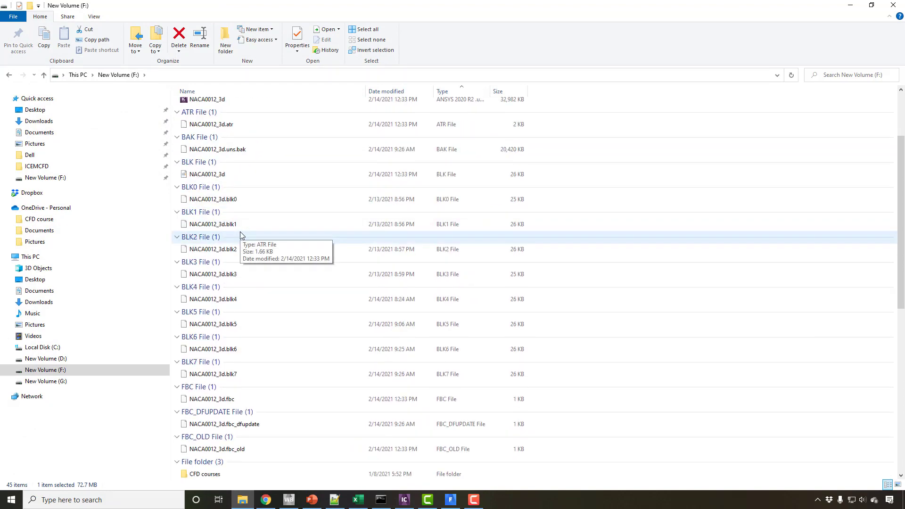
scroll(241, 235, down, 2)
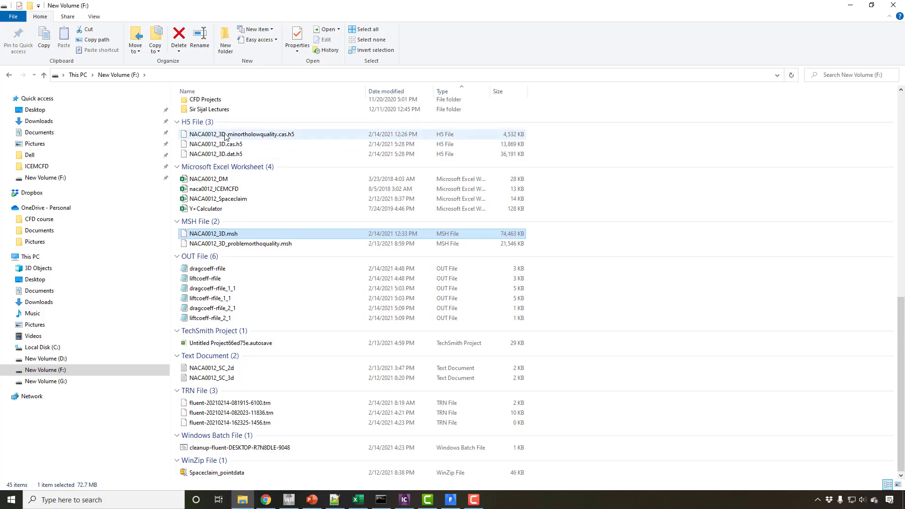
scroll(226, 142, up, 4)
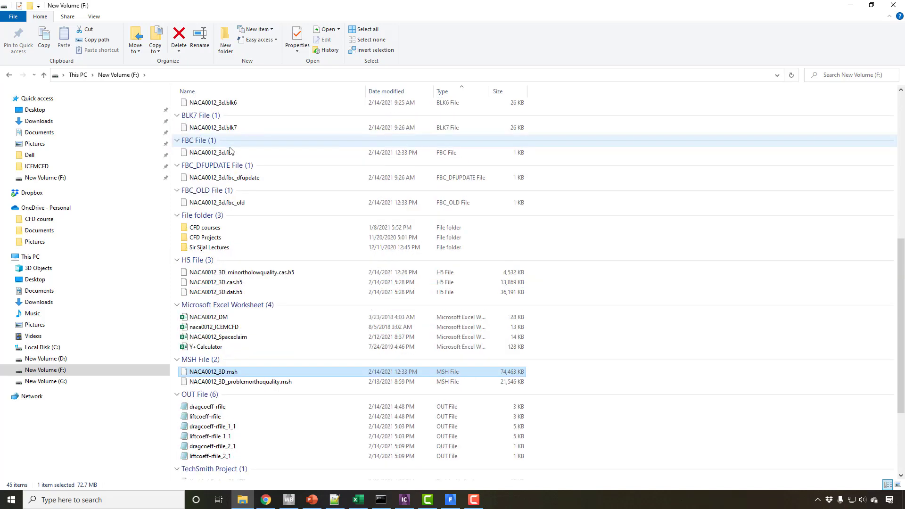
scroll(231, 150, down, 5)
scroll(245, 178, up, 15)
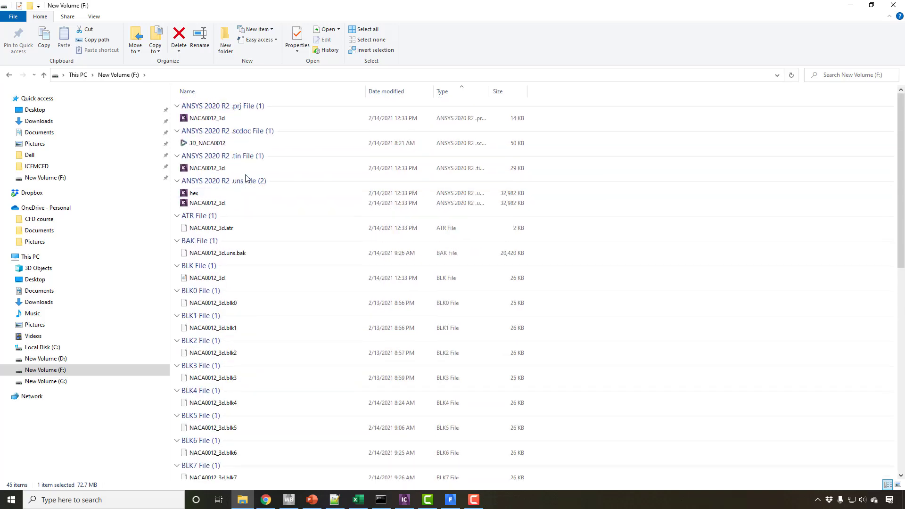
scroll(246, 178, down, 12)
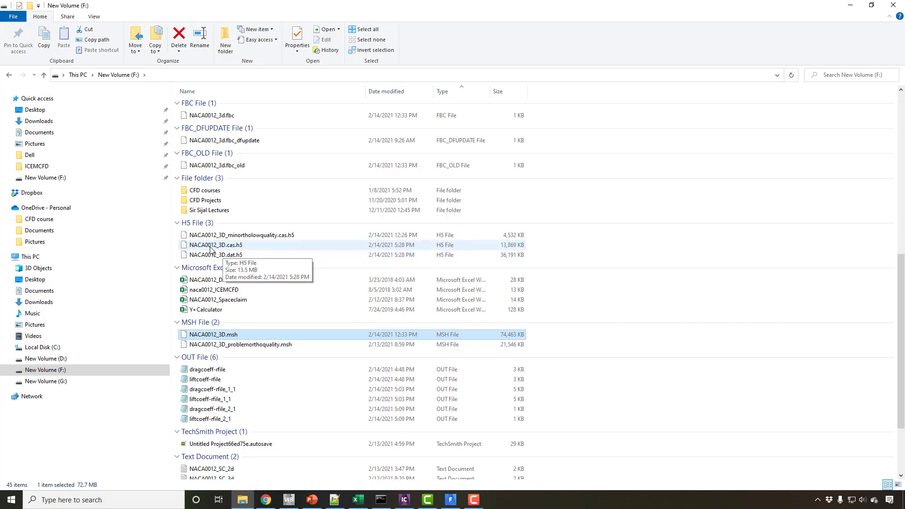
Switch back to Fluent and display the lift coefficient plot.
mouse_move(452, 503)
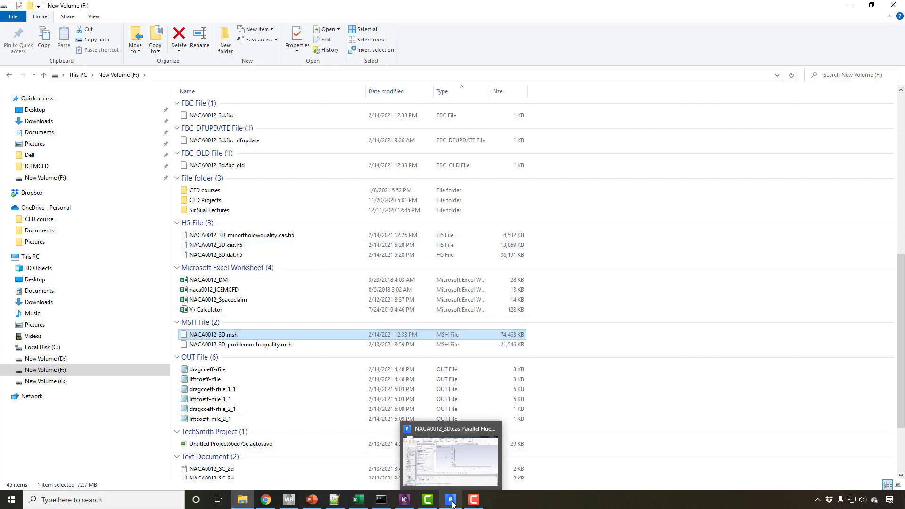
click(455, 466)
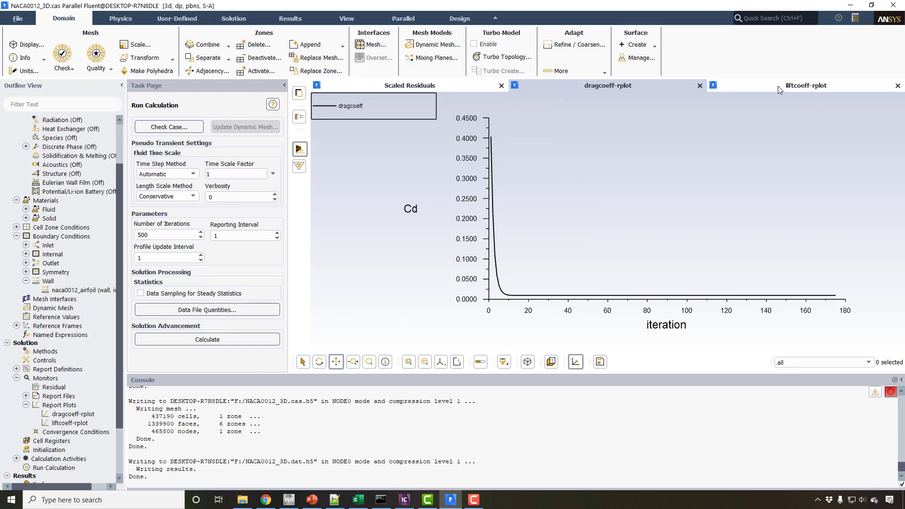
click(754, 87)
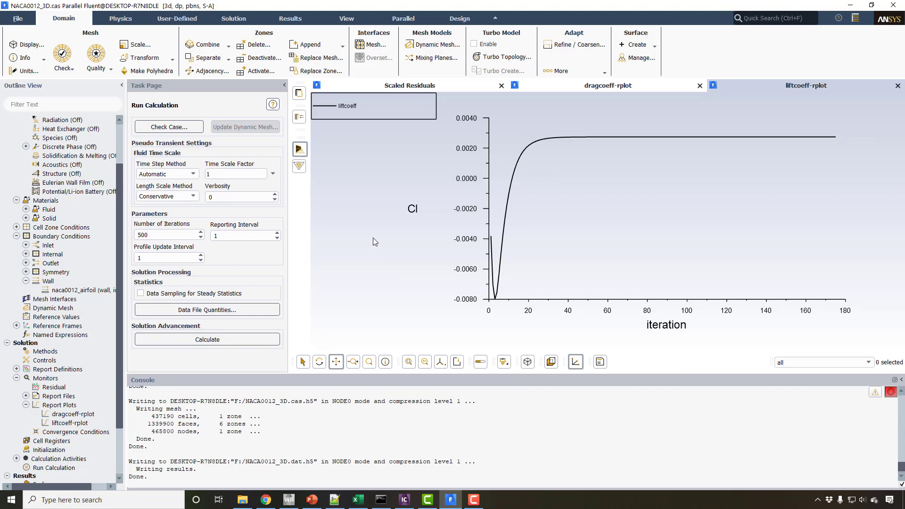
Examine the experimental lift and drag curves on NASA's 2D NACA 0012 Airfoil Validation page in the browser, and return to Fluent.
key(alt+Tab)
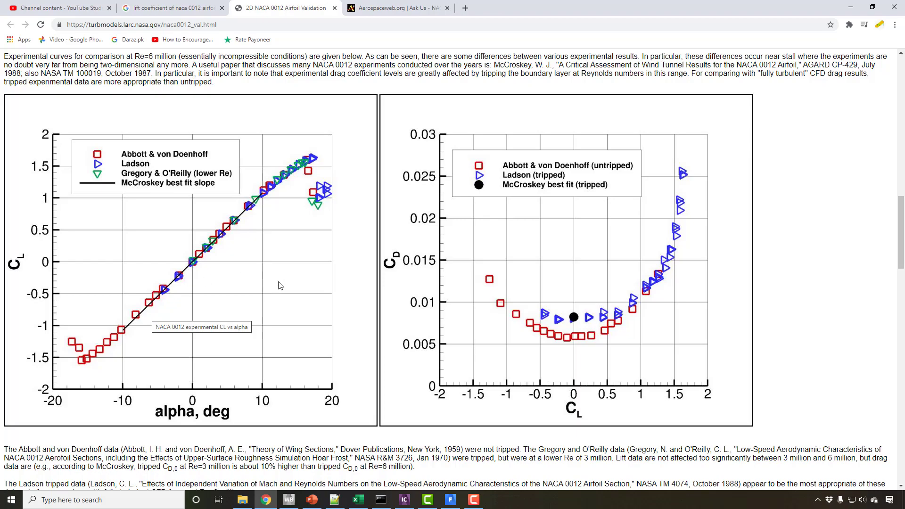
scroll(200, 295, up, 2)
scroll(200, 296, up, 7)
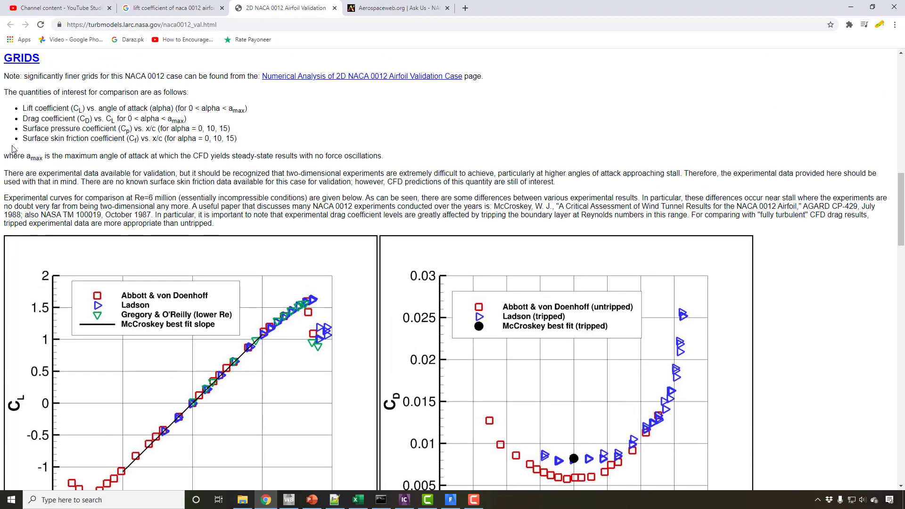
scroll(66, 214, up, 5)
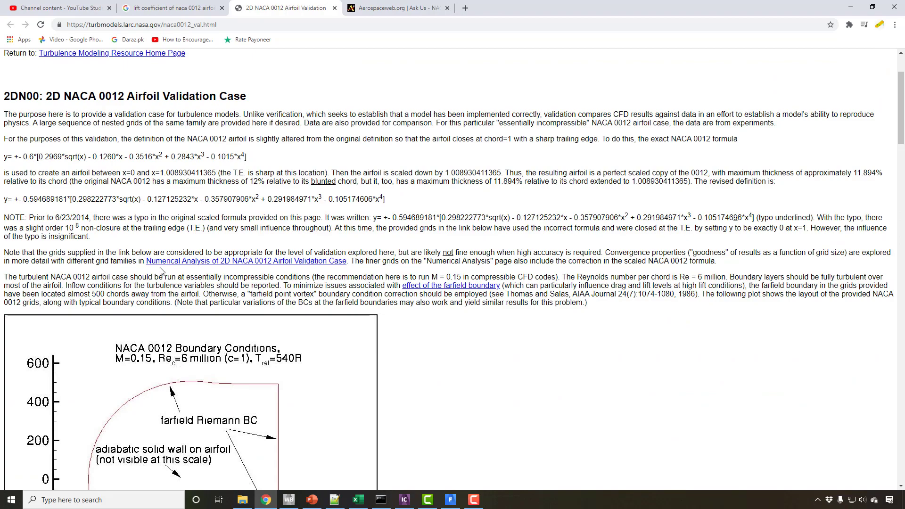
scroll(161, 271, down, 10)
scroll(169, 283, down, 2)
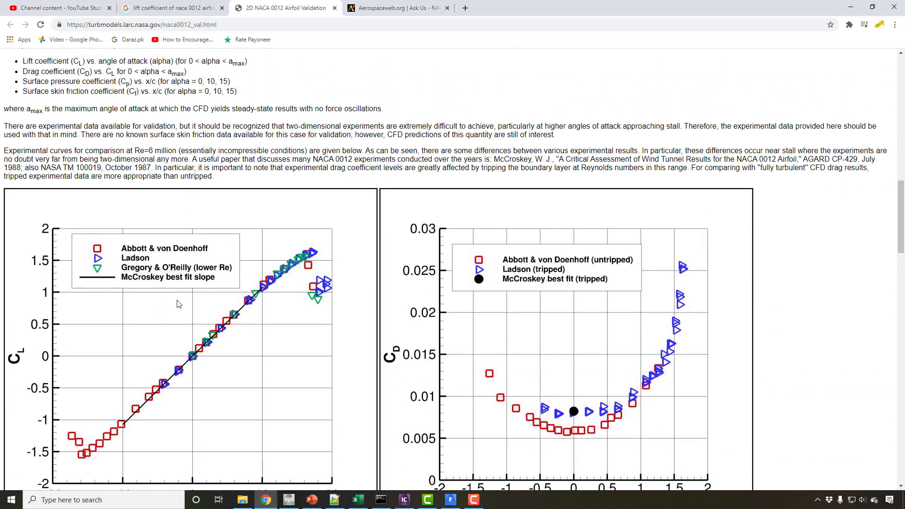
scroll(205, 311, down, 1)
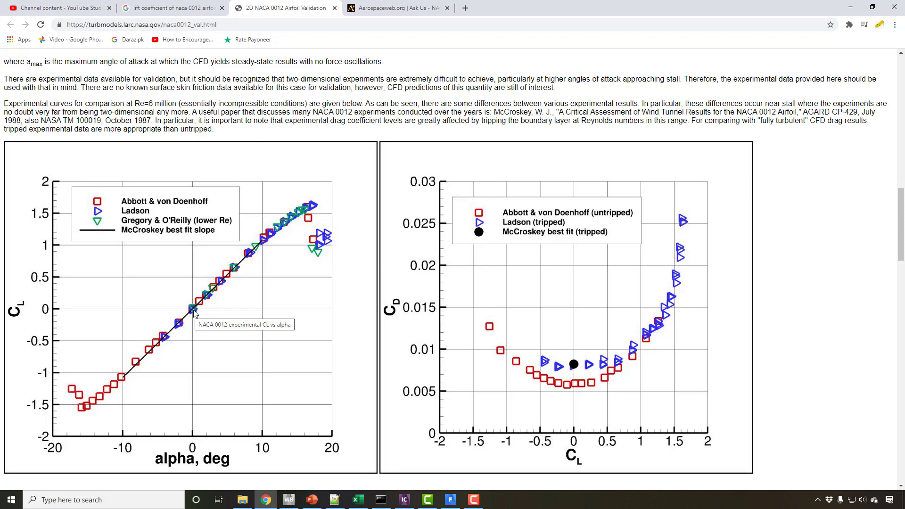
click(450, 499)
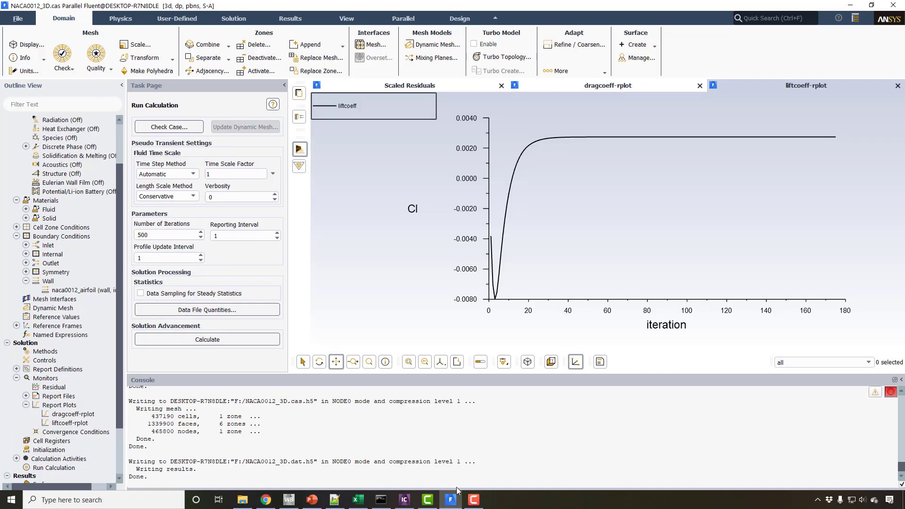